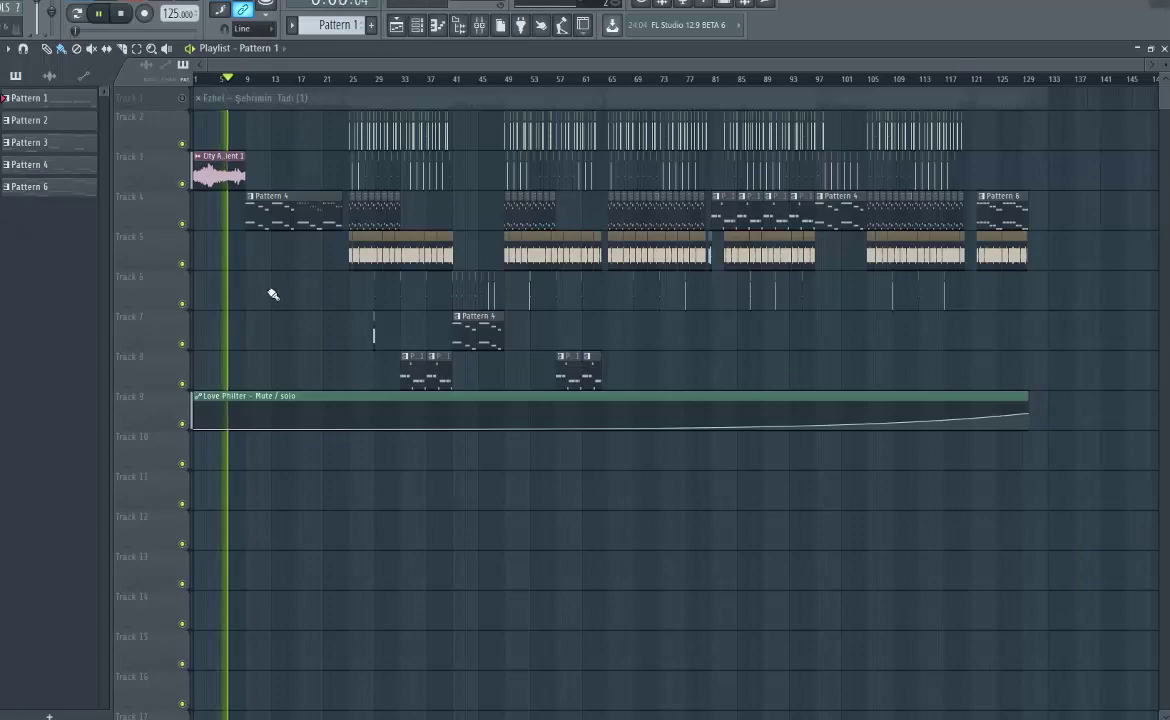
Examine the song's clip arrangement across the playlist tracks during playback, both in overview and in detail
{"action": "scroll", "coordinate": [270, 332], "scroll_direction": "up", "scroll_amount": 5}
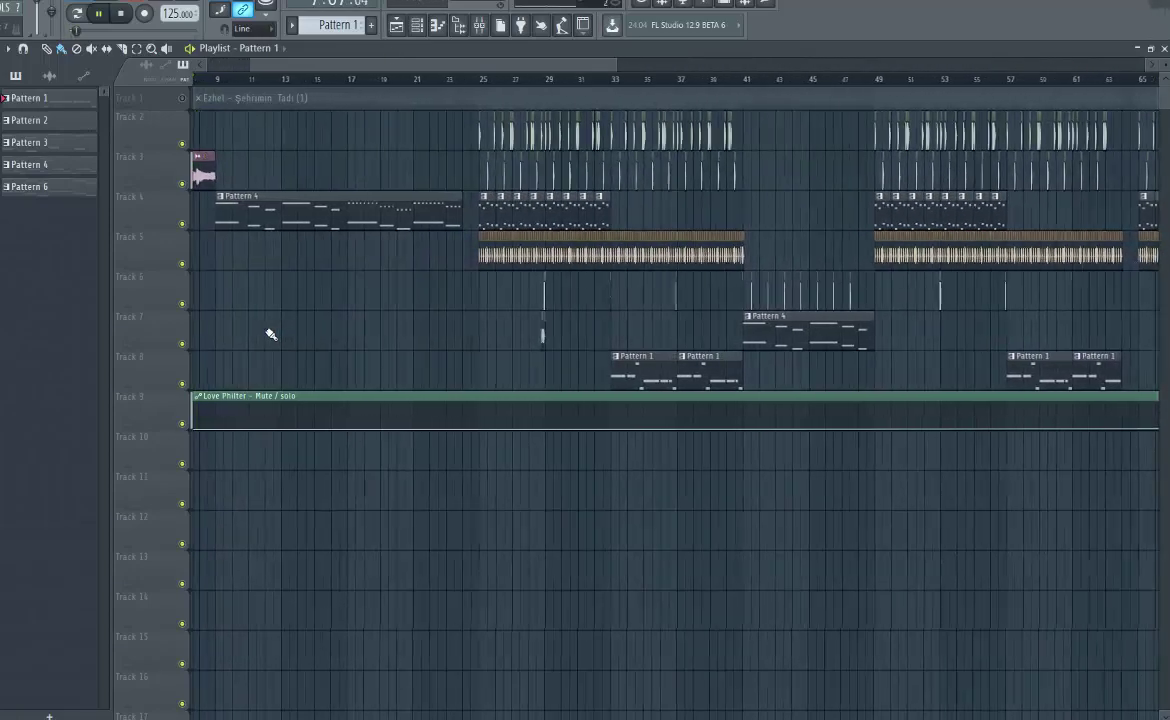
{"action": "scroll", "coordinate": [270, 334], "scroll_direction": "down", "scroll_amount": 5}
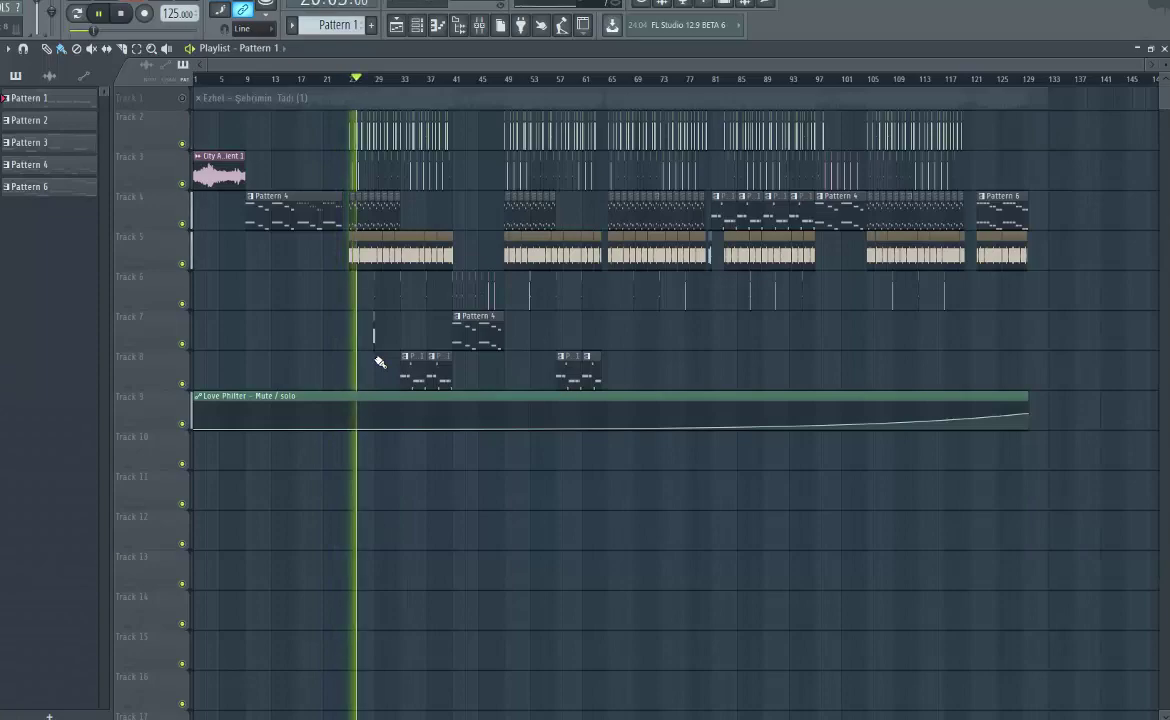
{"action": "left_click_drag", "start_coordinate": [1143, 62], "coordinate": [552, 72]}
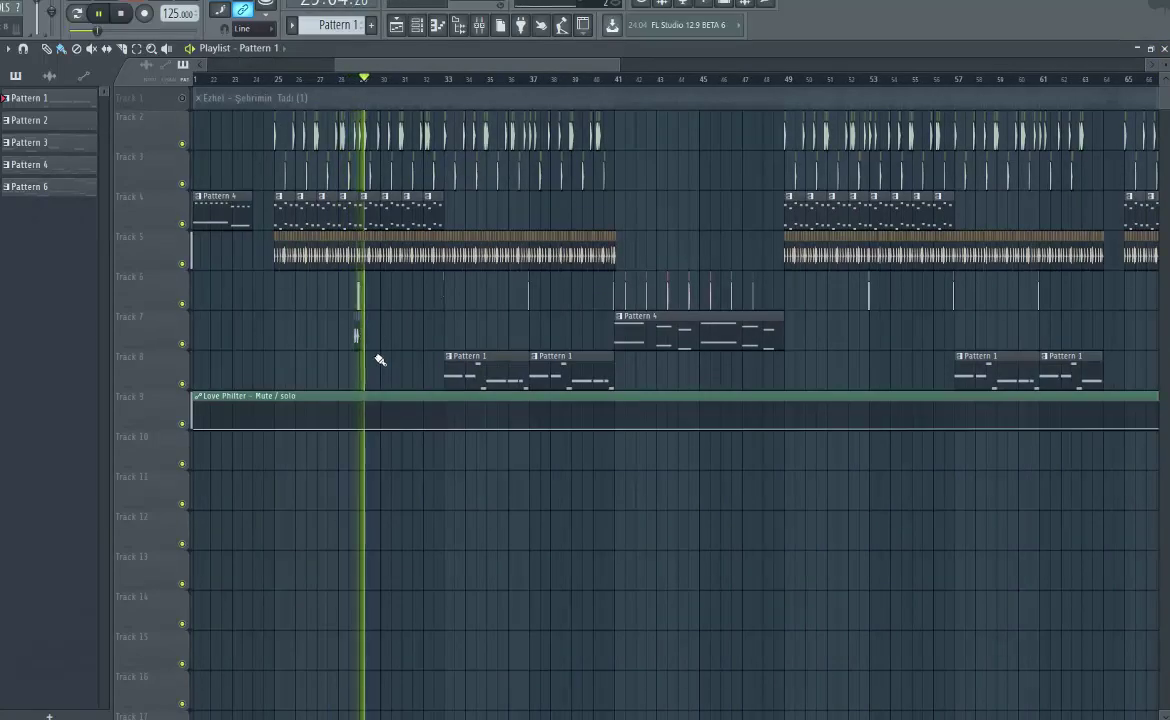
{"action": "scroll", "coordinate": [390, 356], "scroll_direction": "down", "scroll_amount": 8}
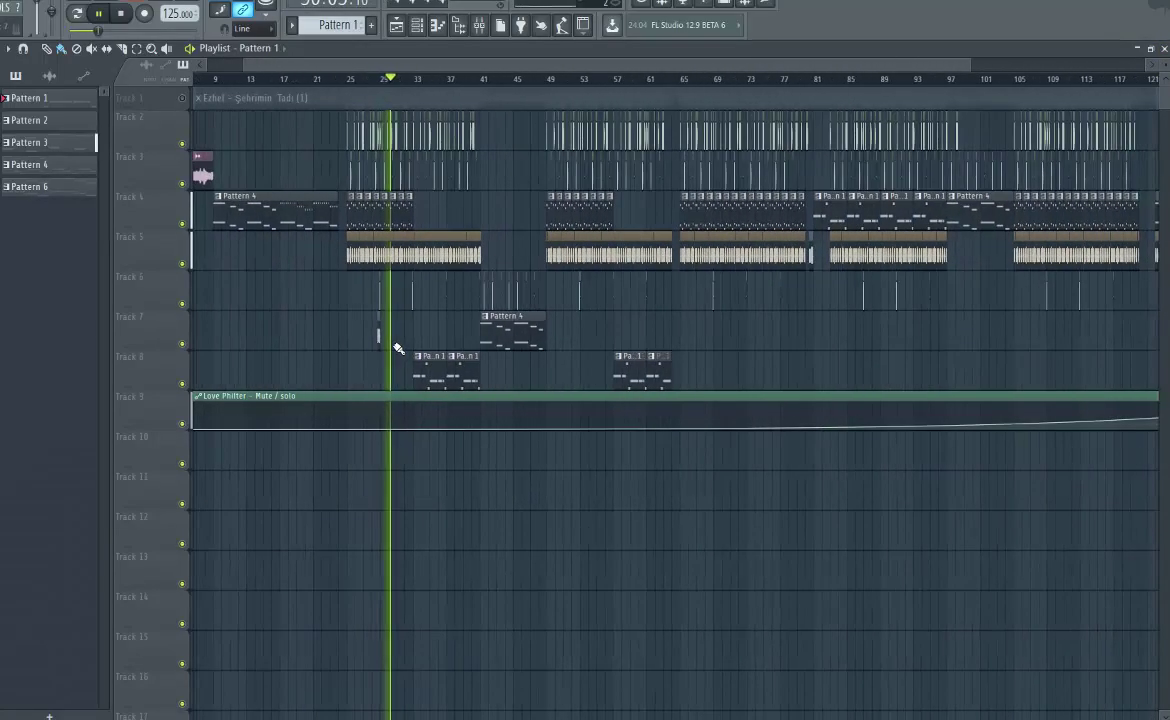
{"action": "scroll", "coordinate": [397, 348], "scroll_direction": "up", "scroll_amount": 8}
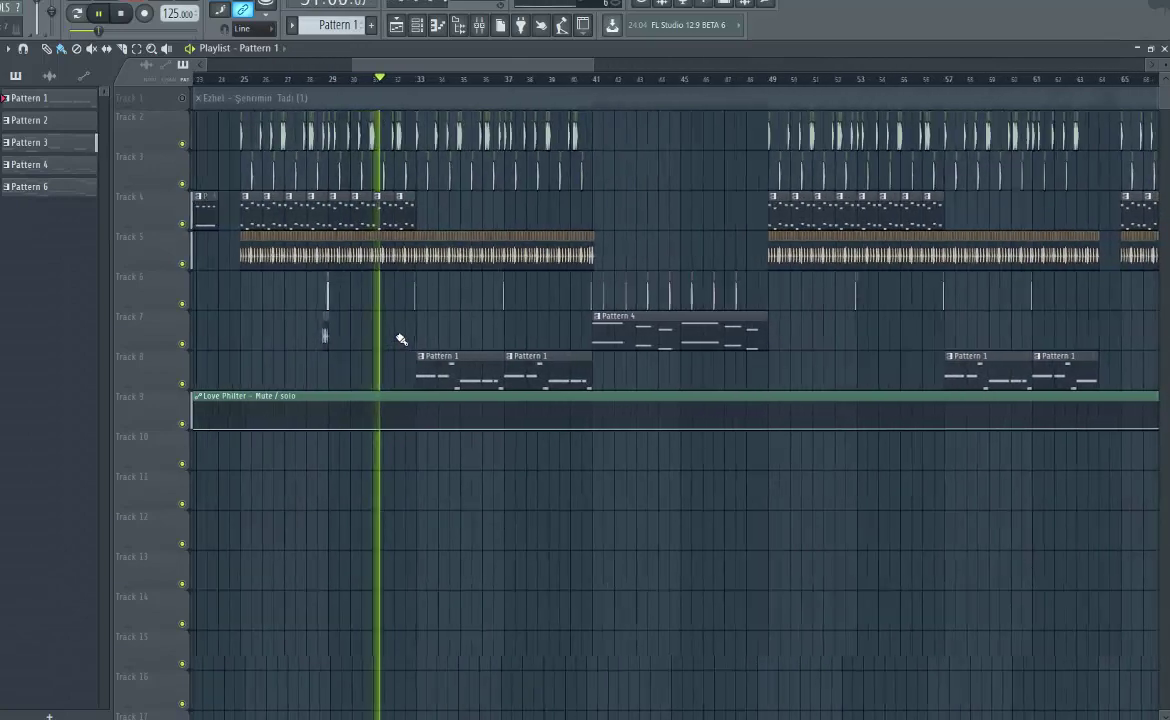
{"action": "scroll", "coordinate": [410, 333], "scroll_direction": "up", "scroll_amount": 3}
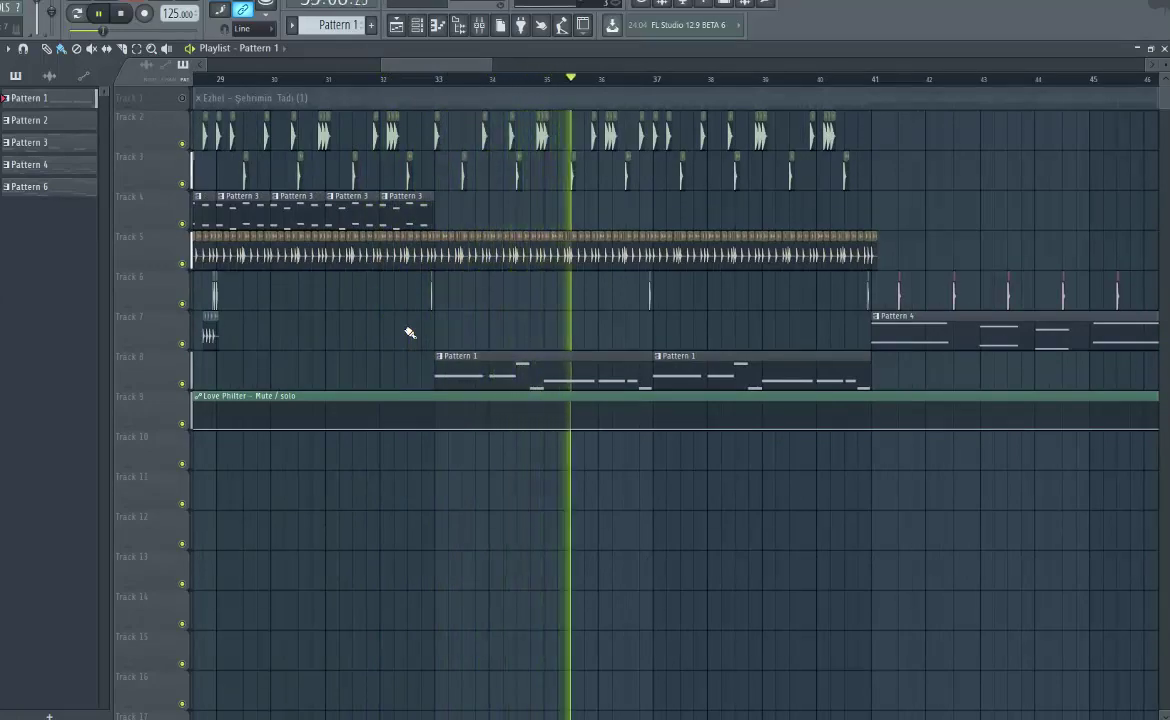
{"action": "scroll", "coordinate": [410, 333], "scroll_direction": "down", "scroll_amount": 8}
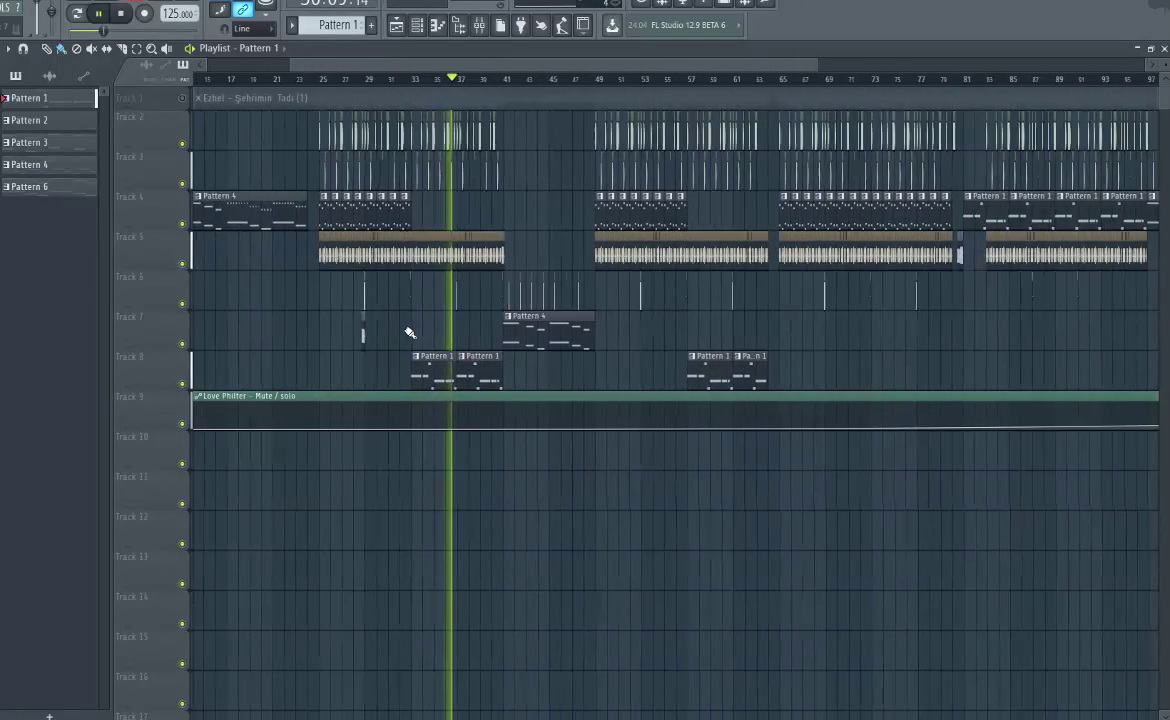
{"action": "scroll", "coordinate": [410, 333], "scroll_direction": "down", "scroll_amount": 4}
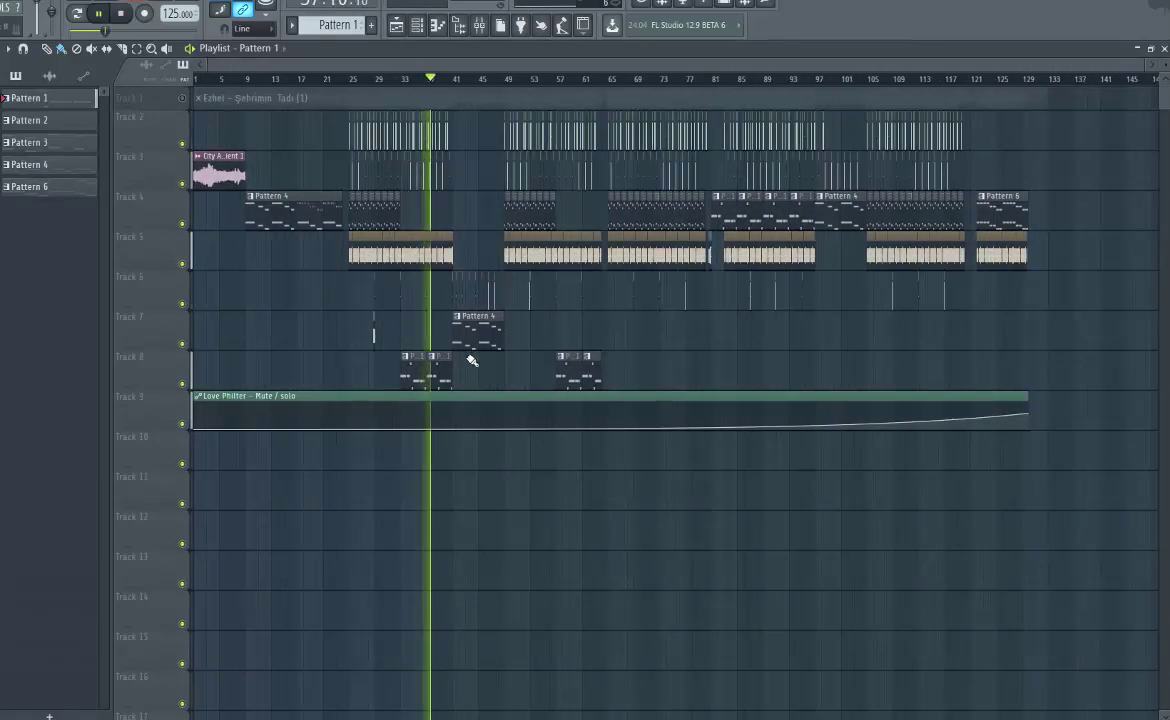
{"action": "scroll", "coordinate": [472, 360], "scroll_direction": "up", "scroll_amount": 8}
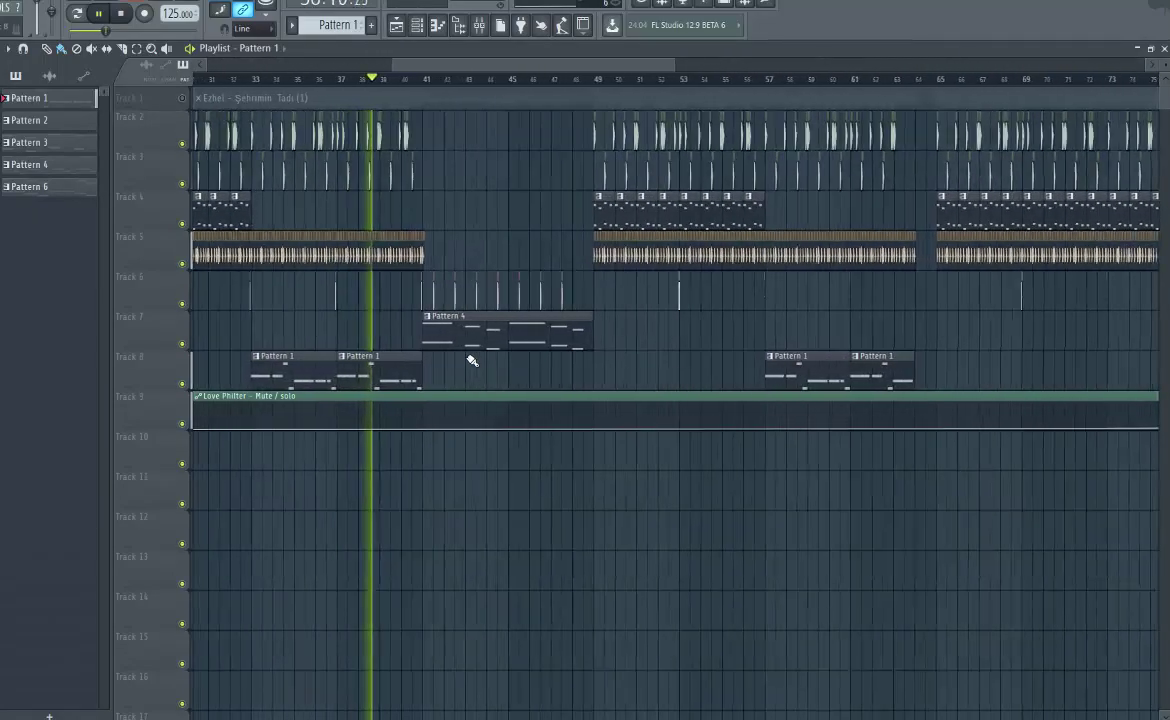
{"action": "scroll", "coordinate": [472, 360], "scroll_direction": "up", "scroll_amount": 3}
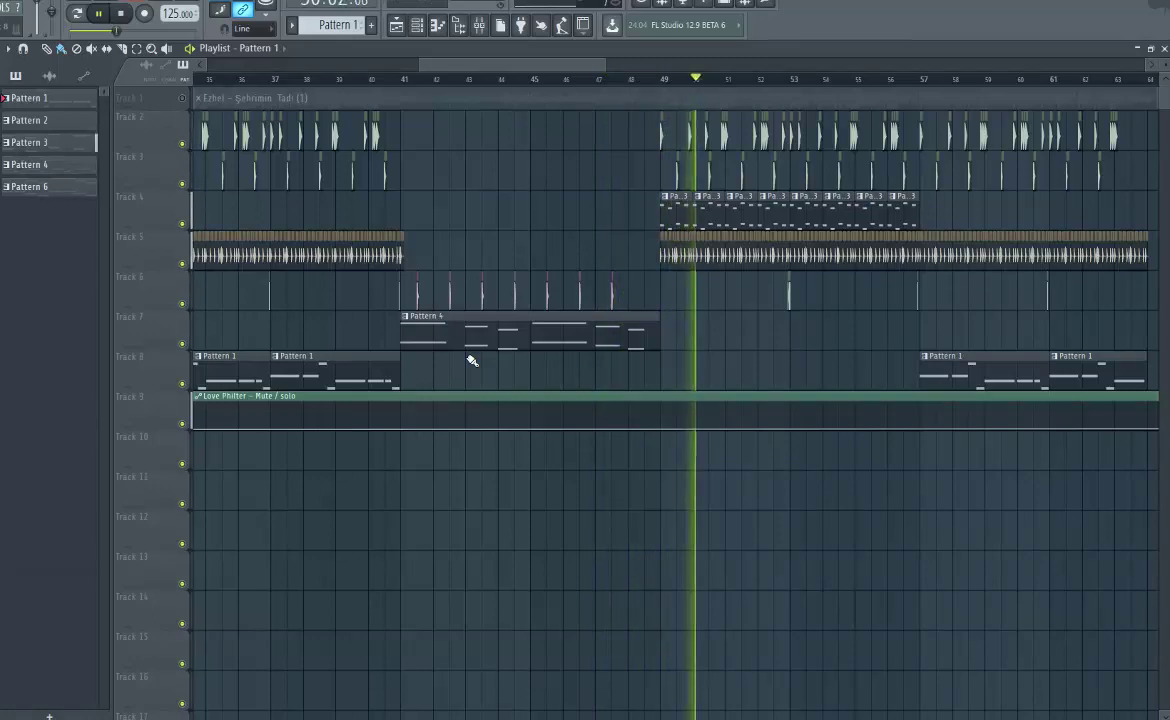
{"action": "scroll", "coordinate": [472, 360], "scroll_direction": "down", "scroll_amount": 7, "text": "ctrl"}
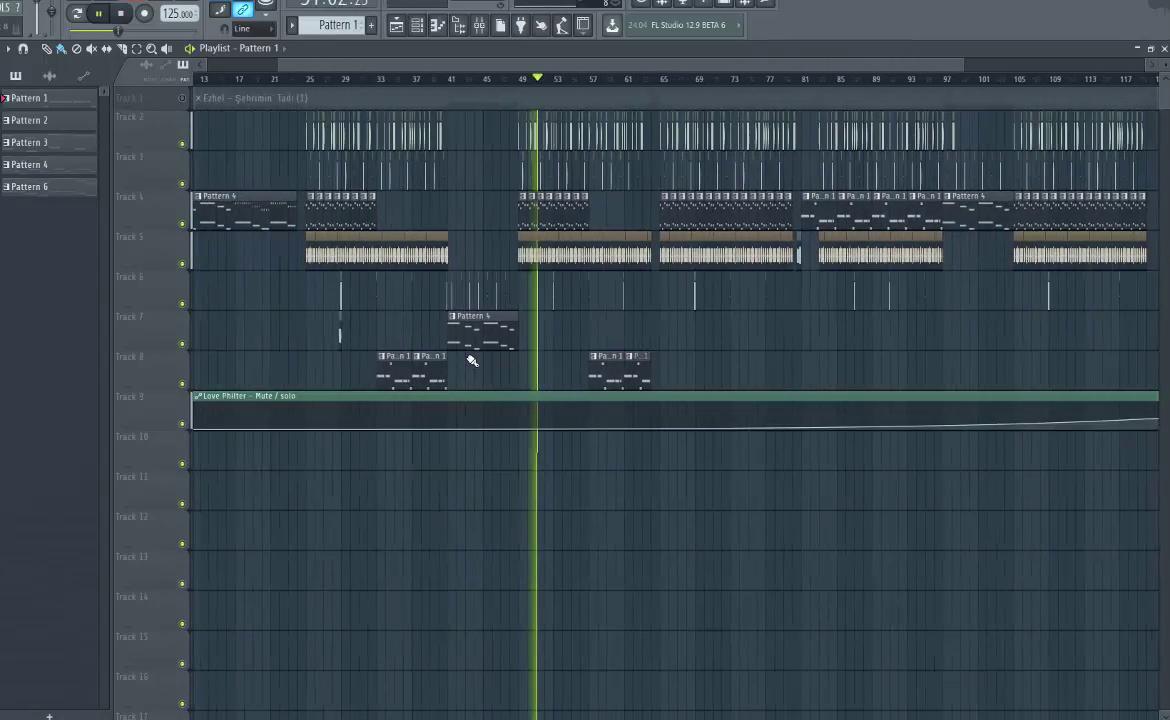
{"action": "scroll", "coordinate": [472, 360], "scroll_direction": "down", "scroll_amount": 2, "text": "ctrl"}
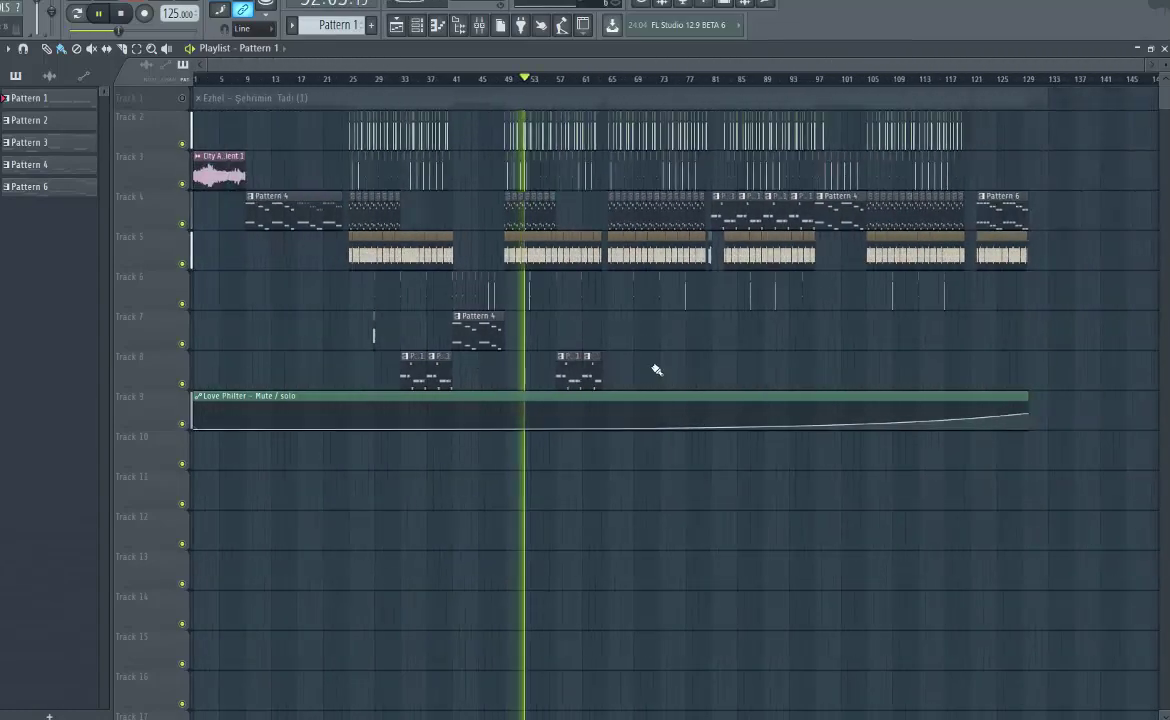
{"action": "scroll", "coordinate": [656, 371], "scroll_direction": "up", "scroll_amount": 6, "text": "ctrl"}
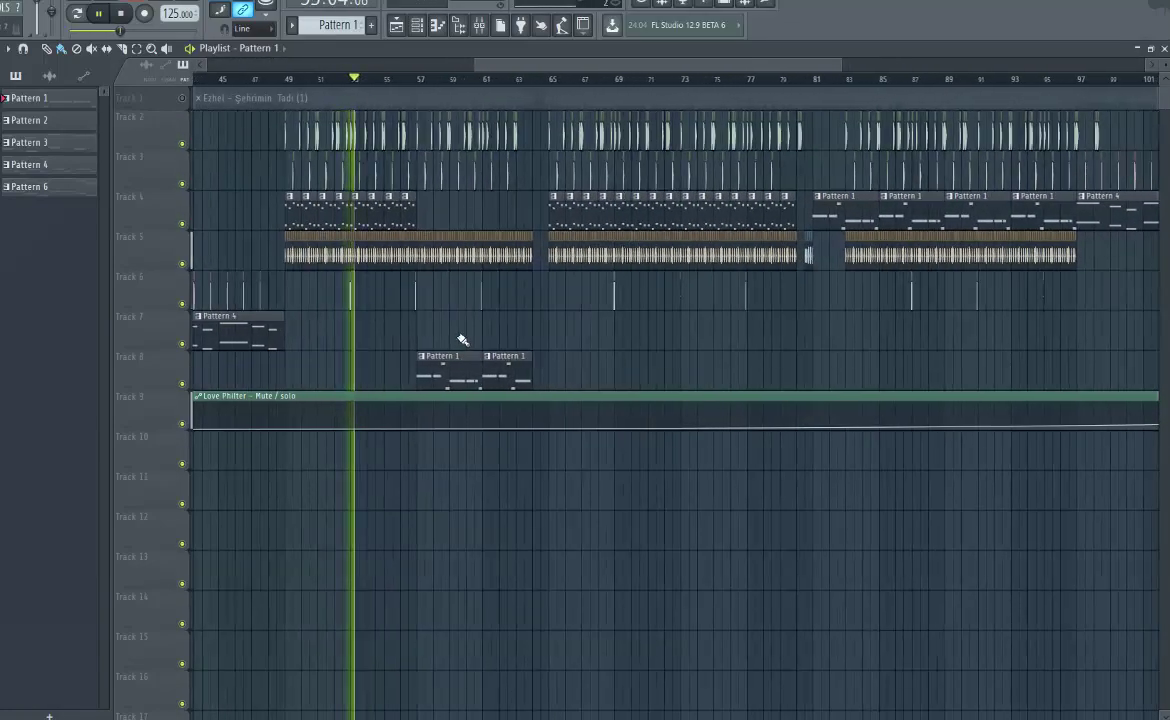
{"action": "scroll", "coordinate": [441, 339], "scroll_direction": "up", "scroll_amount": 2, "text": "ctrl"}
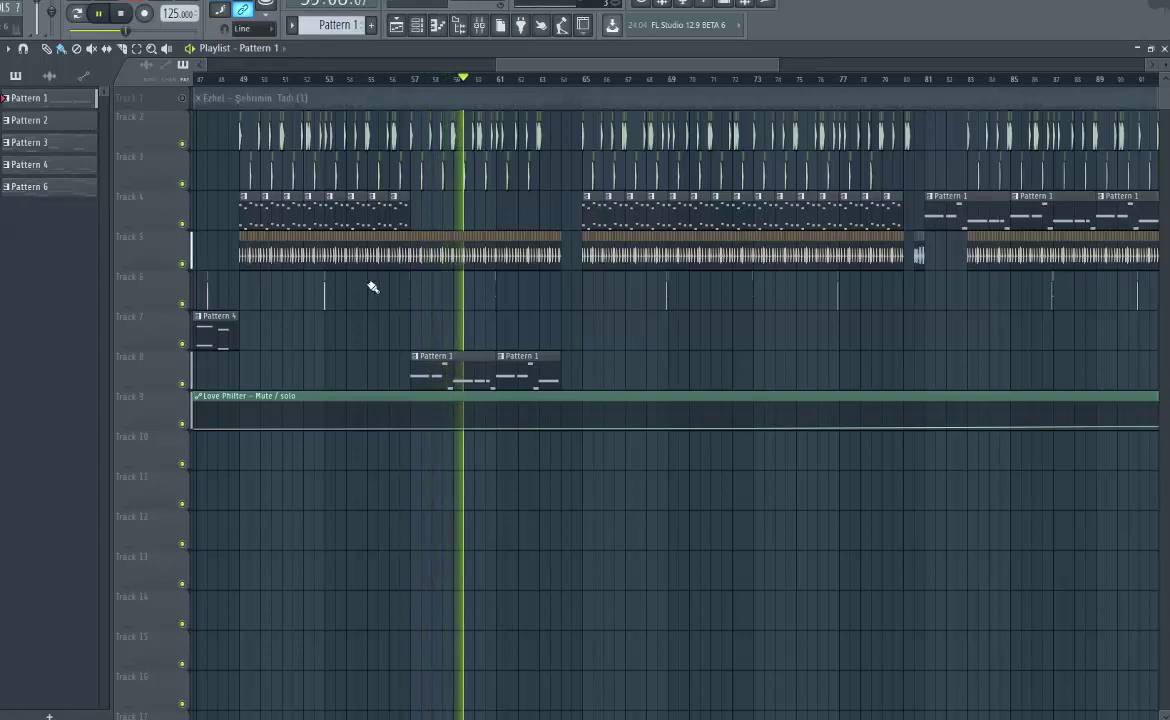
{"action": "scroll", "coordinate": [372, 287], "scroll_direction": "down", "scroll_amount": 5}
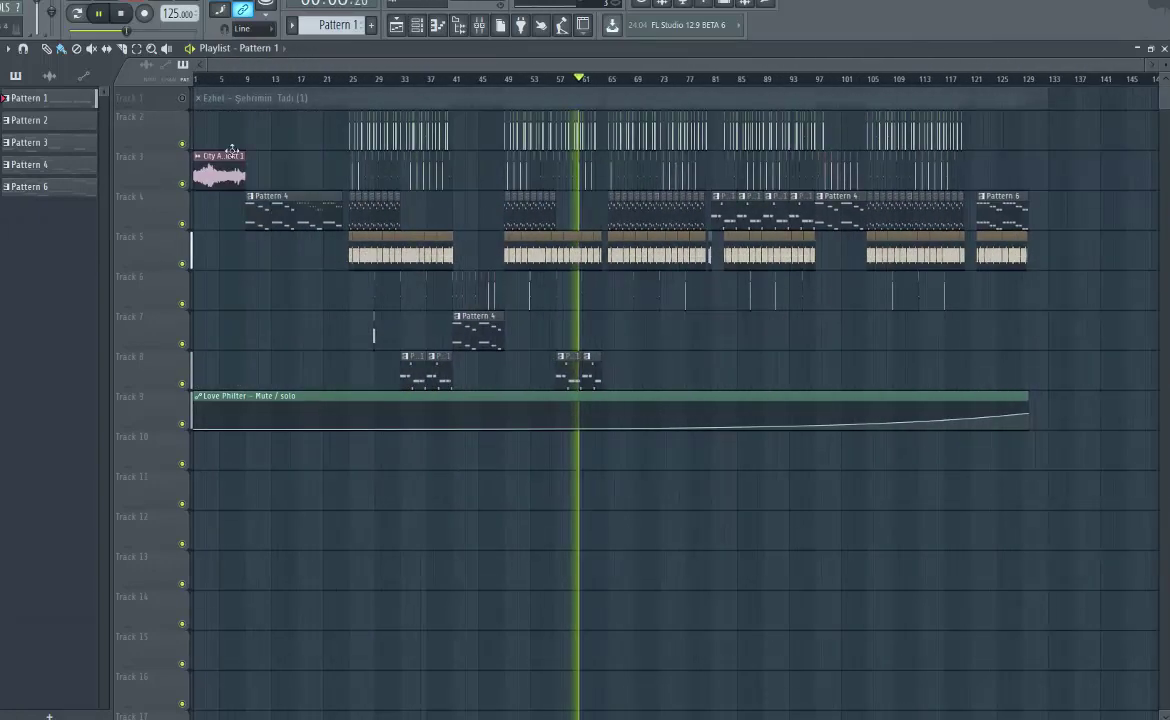
Rename playlist Track 1, which holds the song's audio clip, as Vocal
{"action": "right_click", "coordinate": [152, 97]}
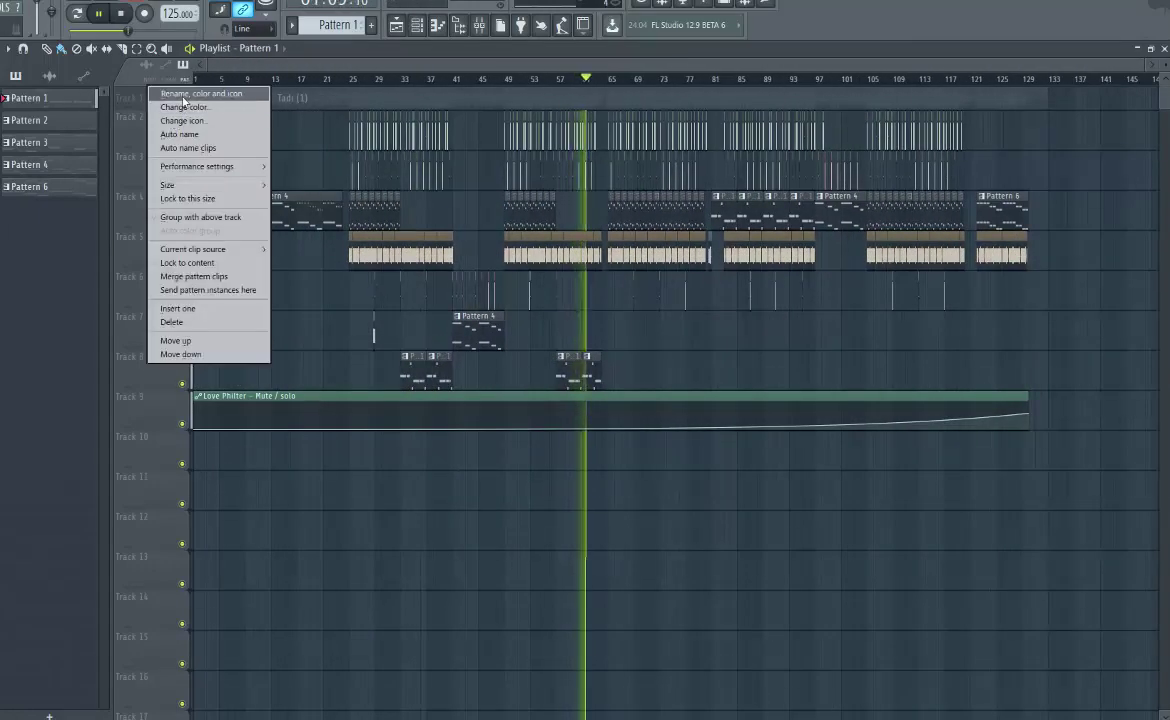
{"action": "left_click", "coordinate": [186, 93]}
{"action": "type", "text": "Voca"}
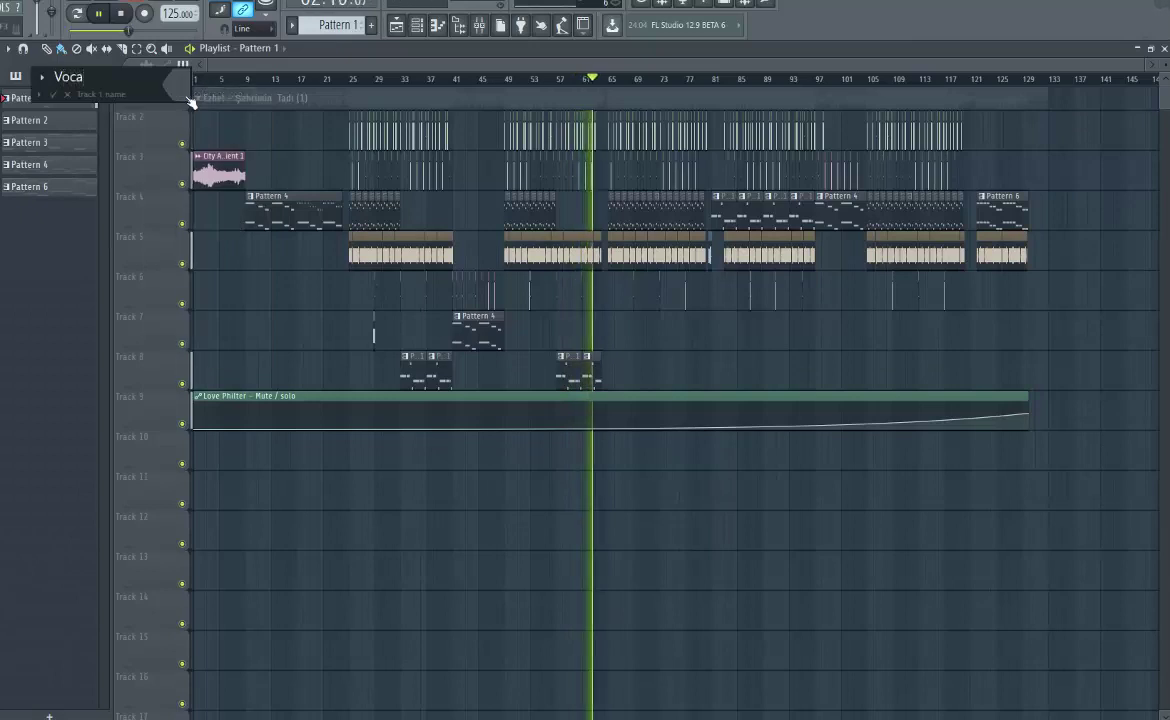
{"action": "key", "text": "Return"}
{"action": "right_click", "coordinate": [128, 100]}
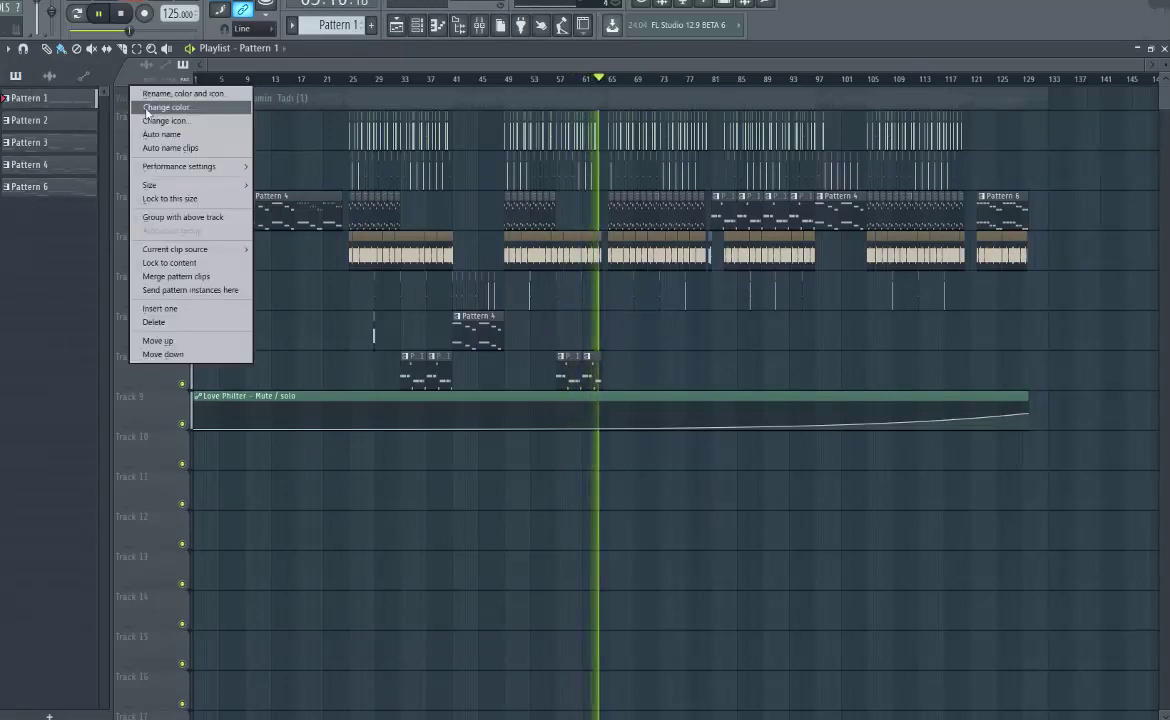
{"action": "left_click", "coordinate": [170, 92]}
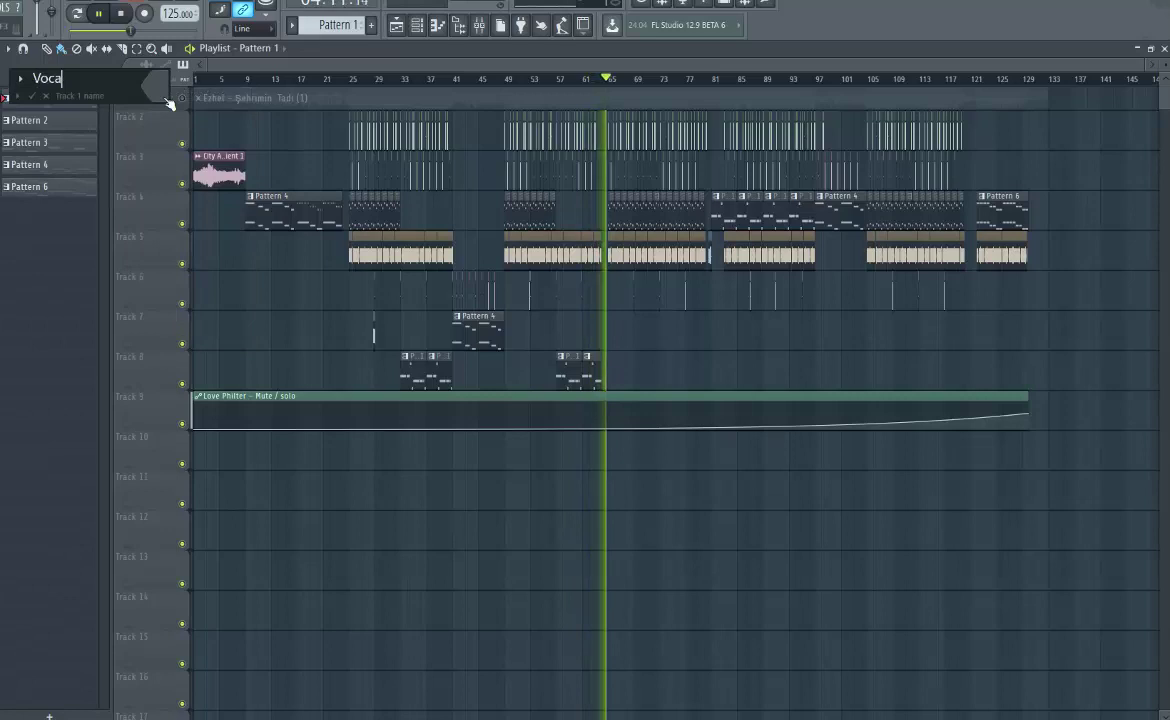
{"action": "type", "text": "l"}
{"action": "key", "text": "Return"}
Rename playlist Track 2 as Kick
{"action": "right_click", "coordinate": [133, 105]}
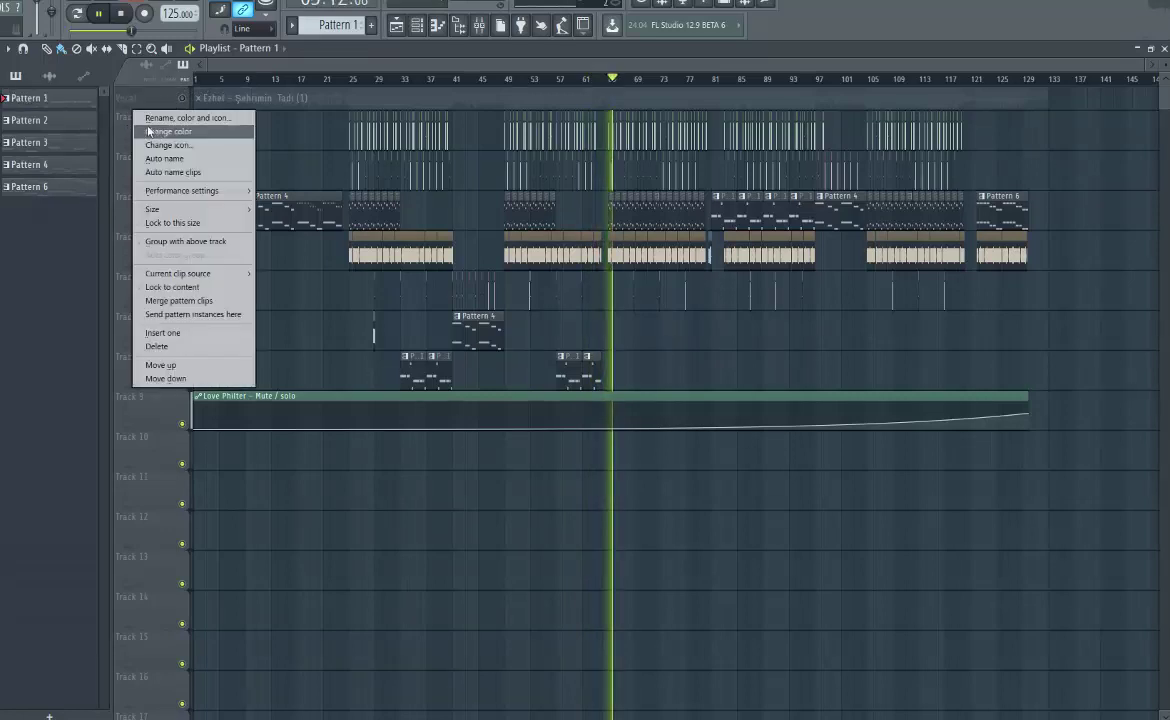
{"action": "left_click", "coordinate": [173, 122]}
{"action": "type", "text": "Kick"}
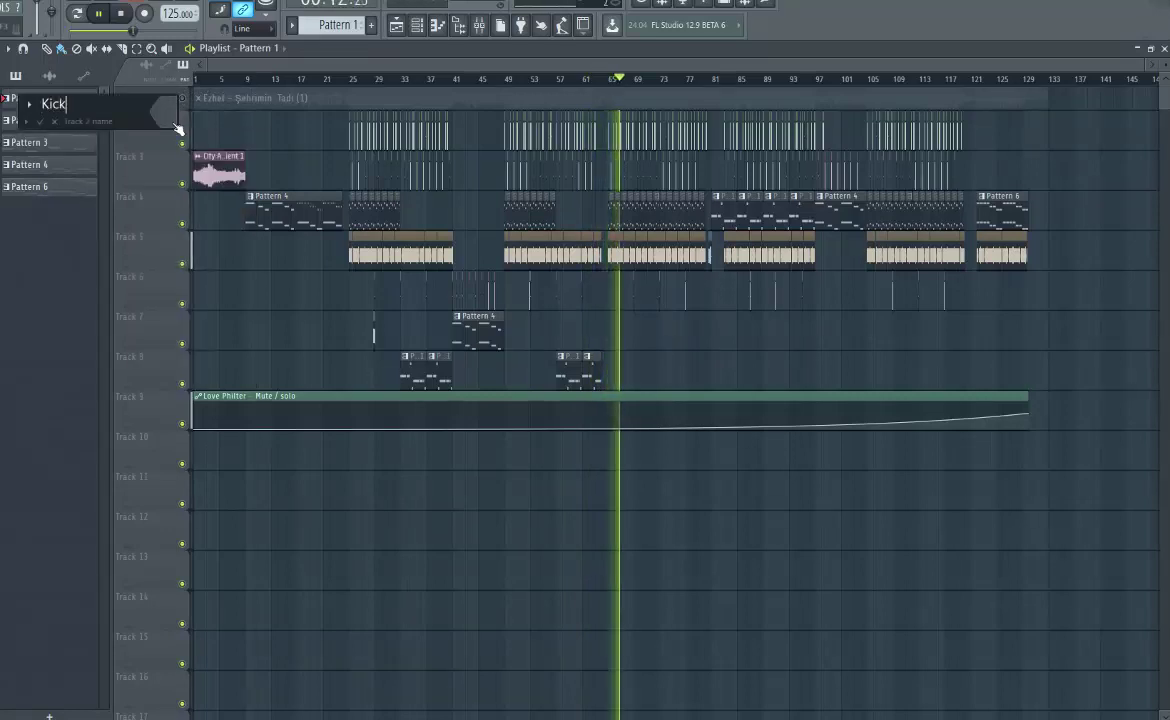
{"action": "key", "text": "Return"}
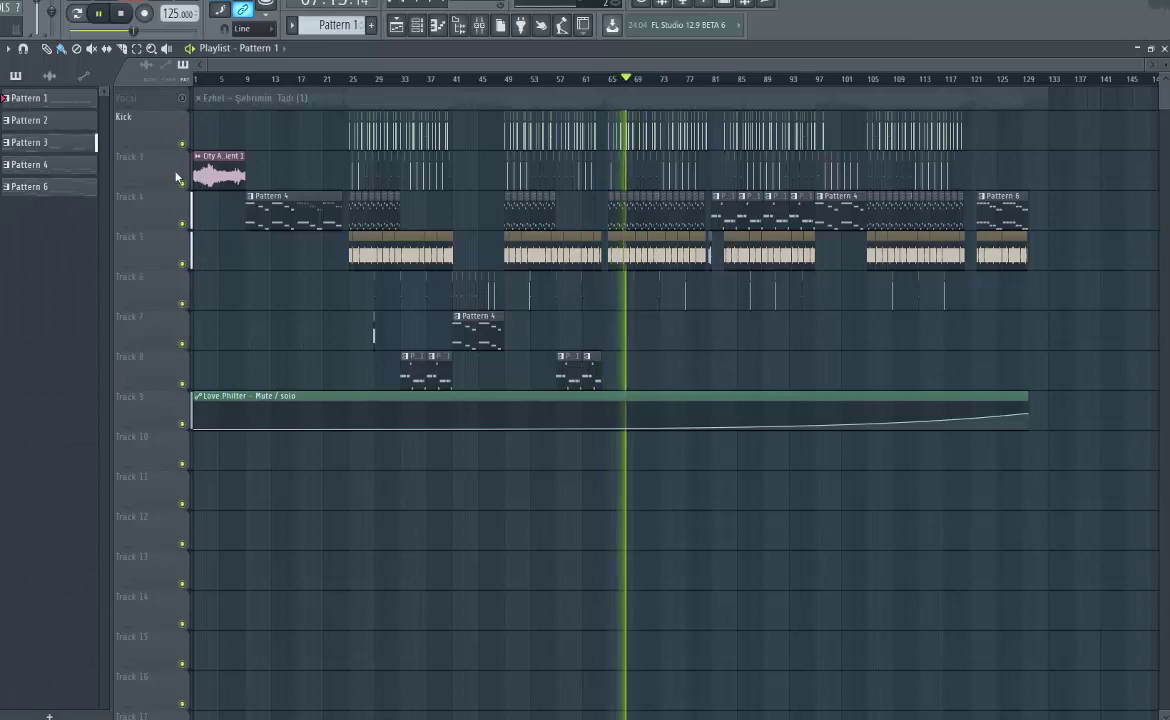
Rename playlist Track 3 as Snare
{"action": "right_click", "coordinate": [176, 178]}
{"action": "left_click", "coordinate": [186, 162]}
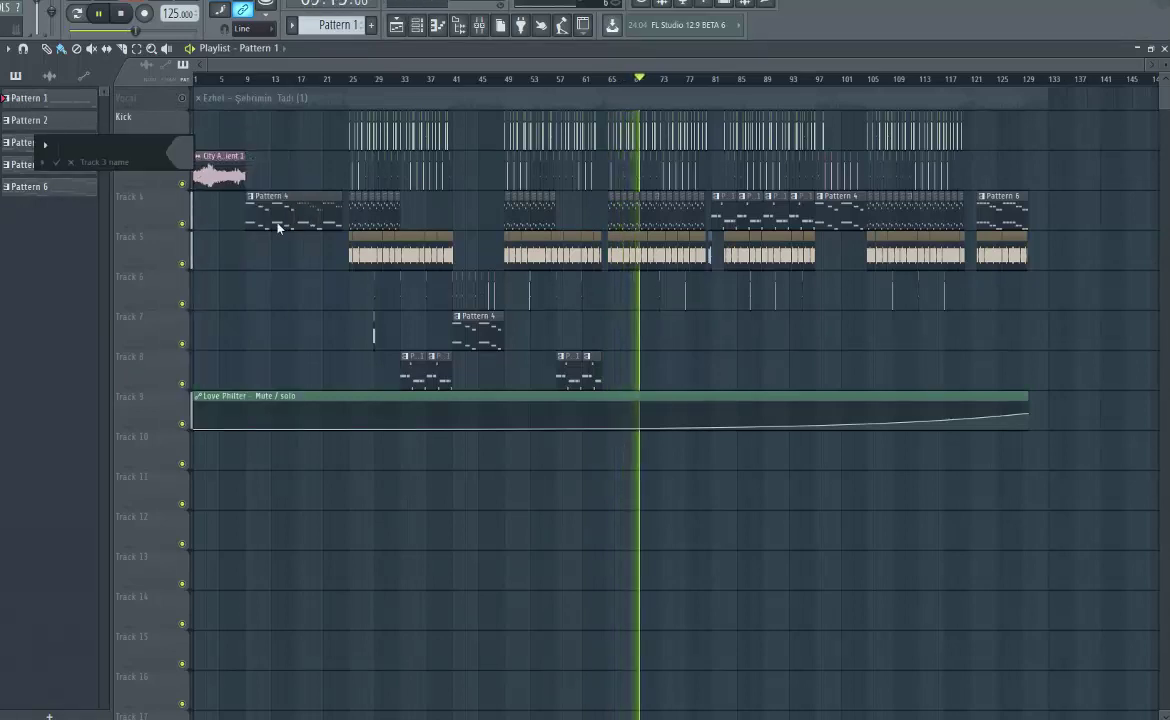
{"action": "type", "text": "Snare"}
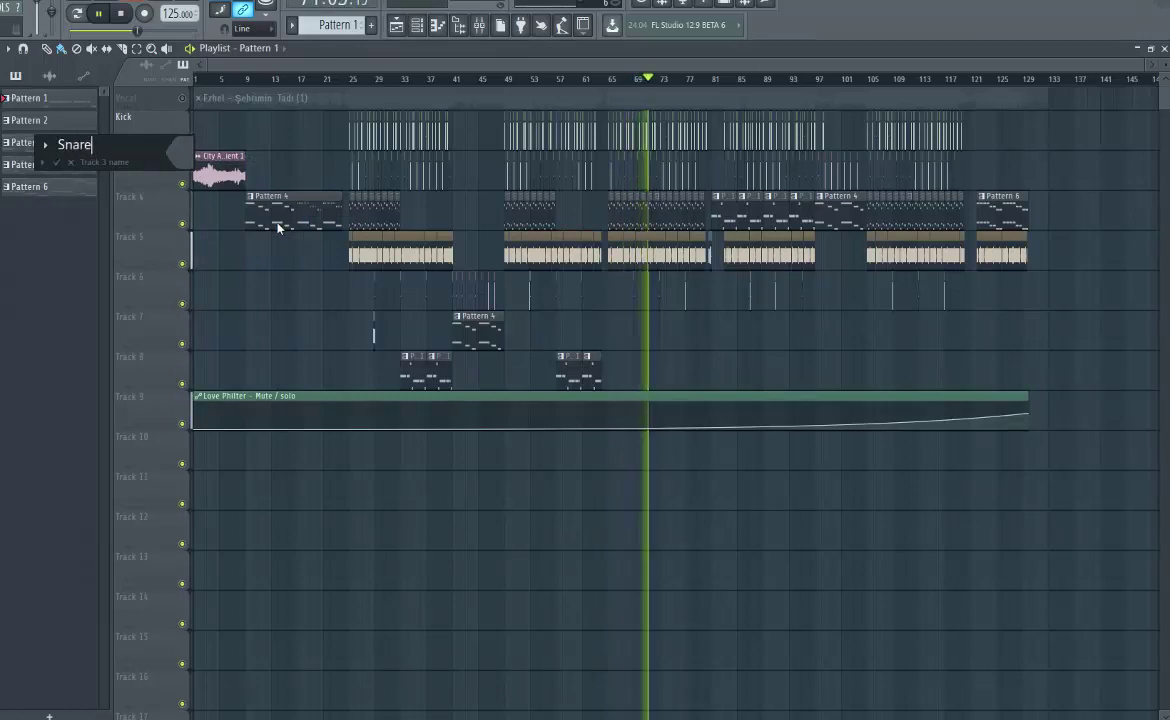
{"action": "key", "text": "Return"}
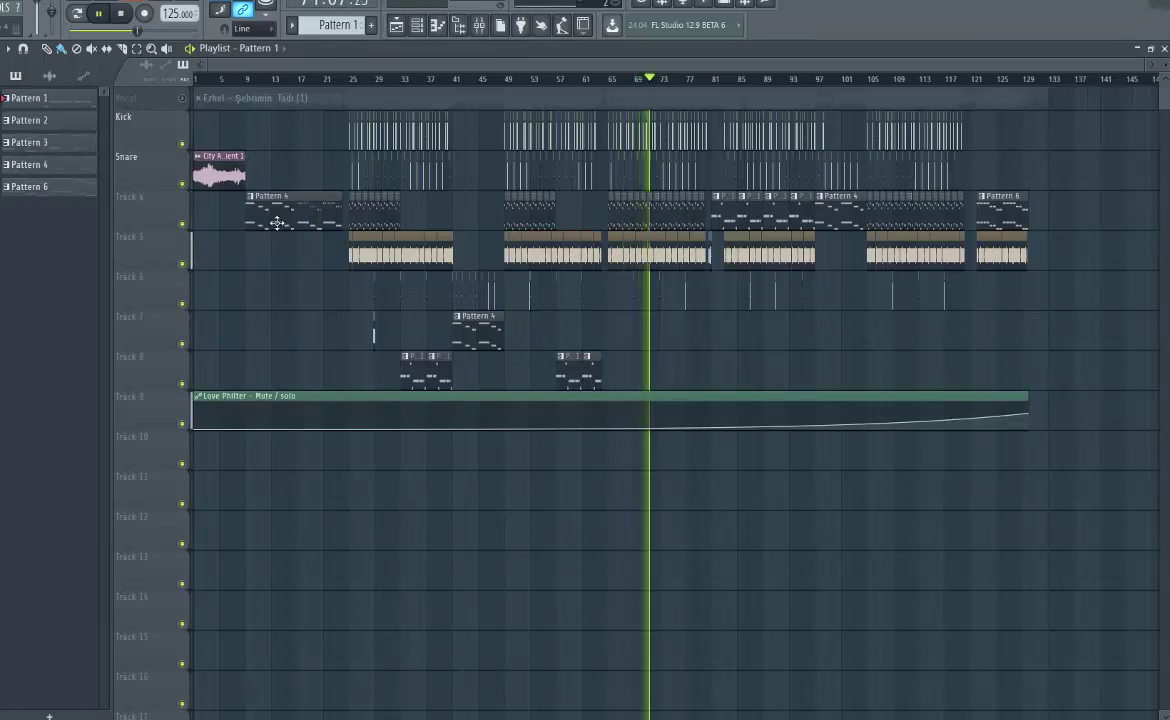
Rename playlist Track 4 as Melody
{"action": "right_click", "coordinate": [152, 216]}
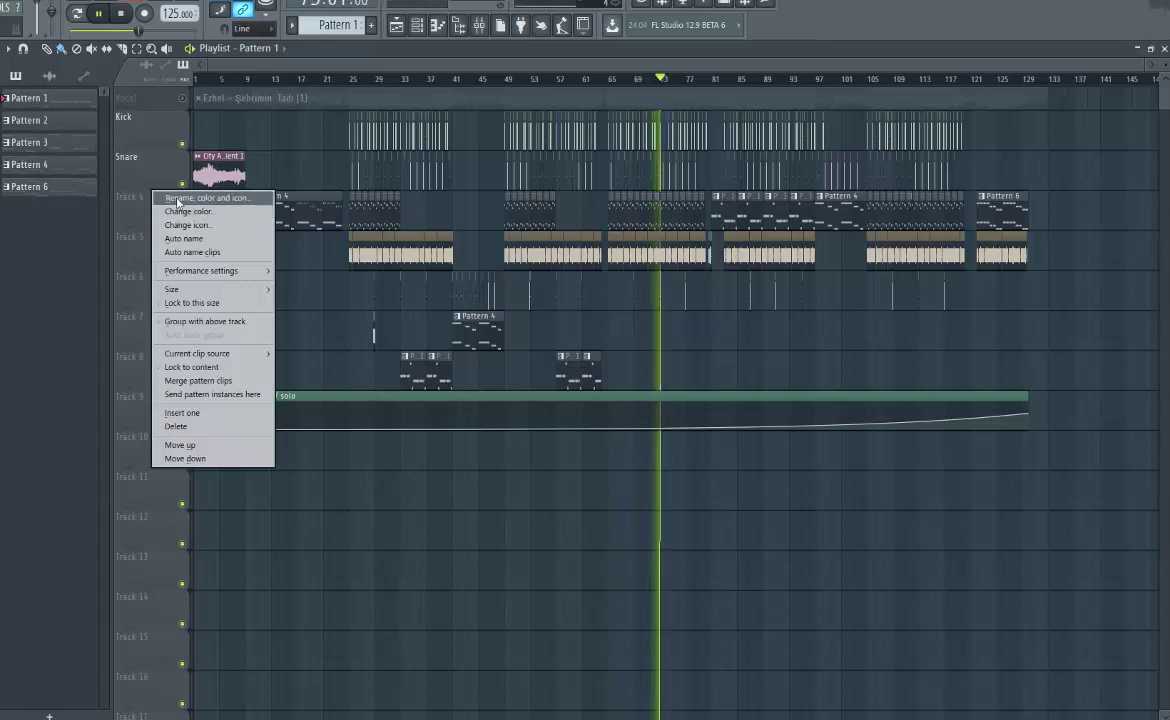
{"action": "left_click", "coordinate": [180, 197]}
{"action": "type", "text": "Melod"}
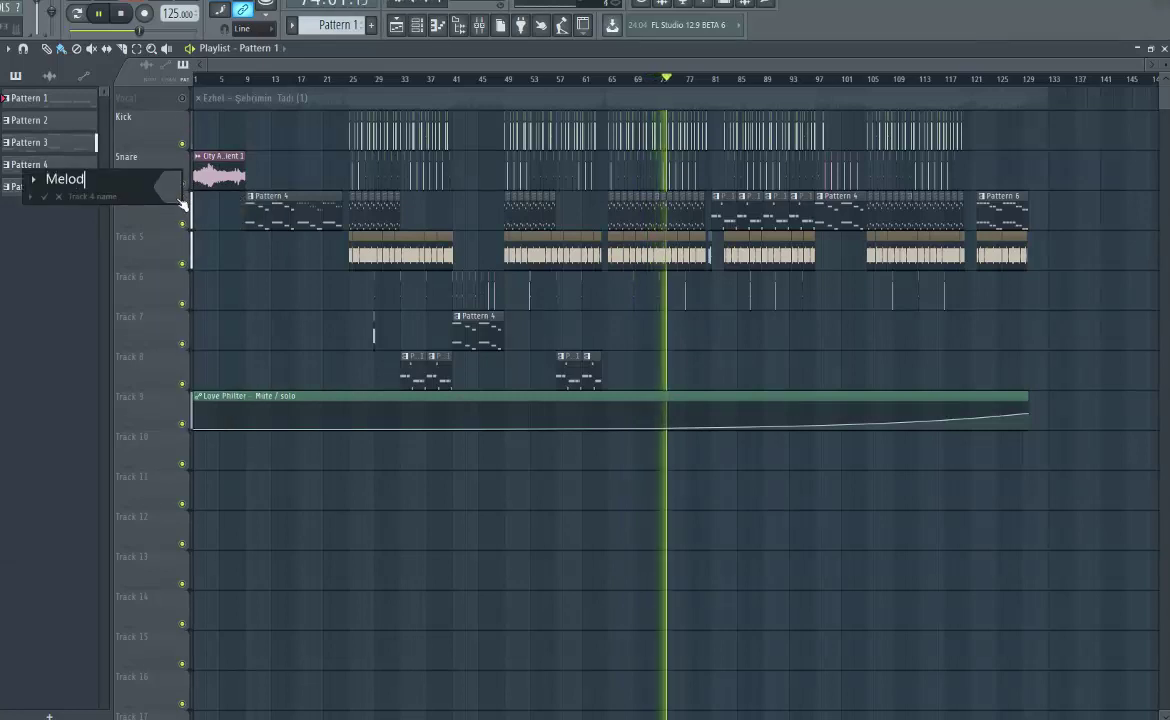
{"action": "type", "text": "y"}
{"action": "key", "text": "Return"}
Rename playlist Track 5 as Hi-Hat
{"action": "right_click", "coordinate": [147, 265]}
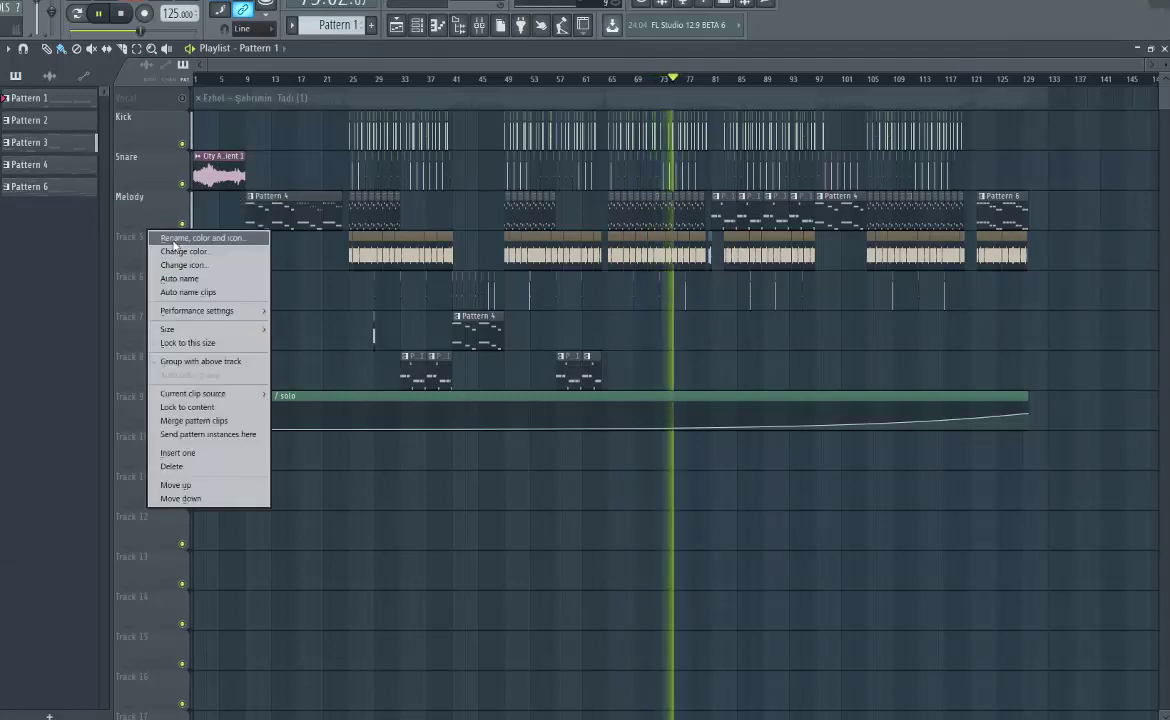
{"action": "left_click", "coordinate": [200, 242]}
{"action": "type", "text": "Hi"}
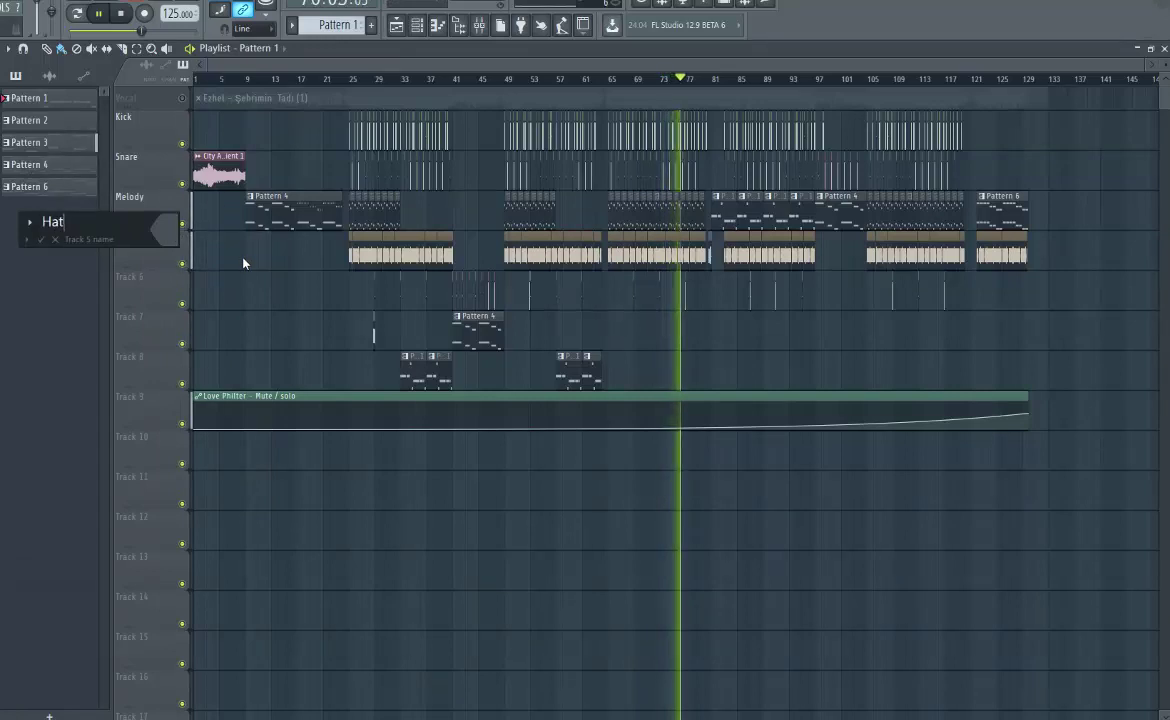
{"action": "type", "text": "-Hat"}
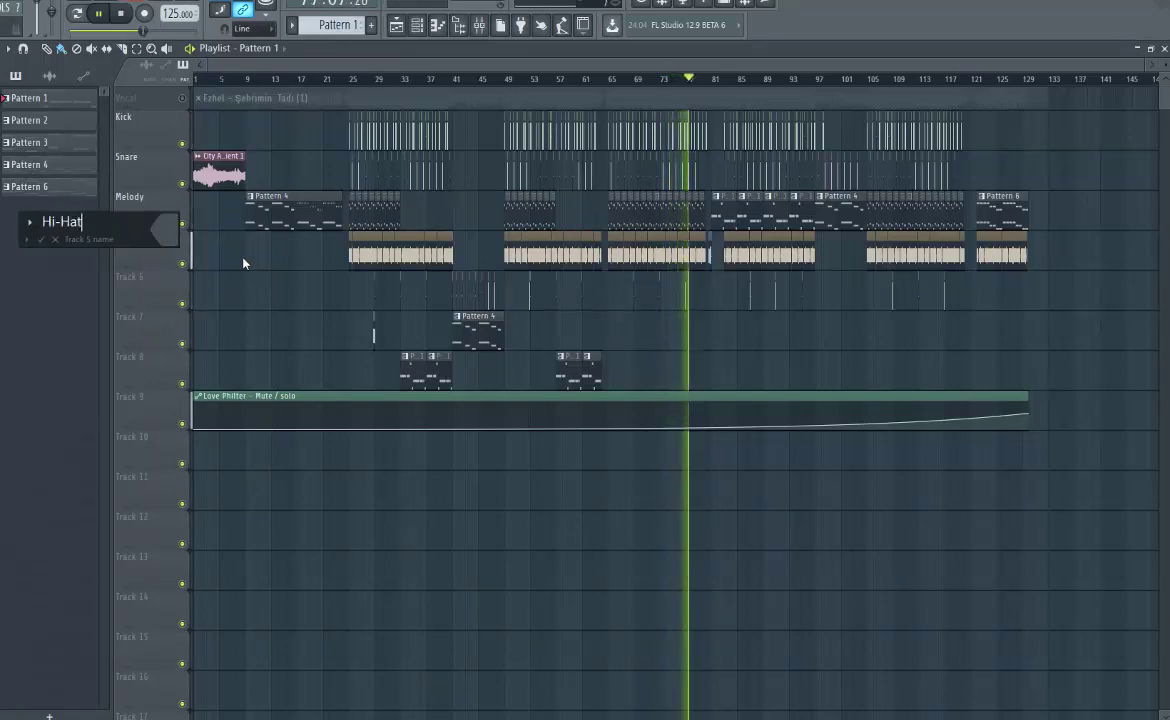
{"action": "key", "text": "Return"}
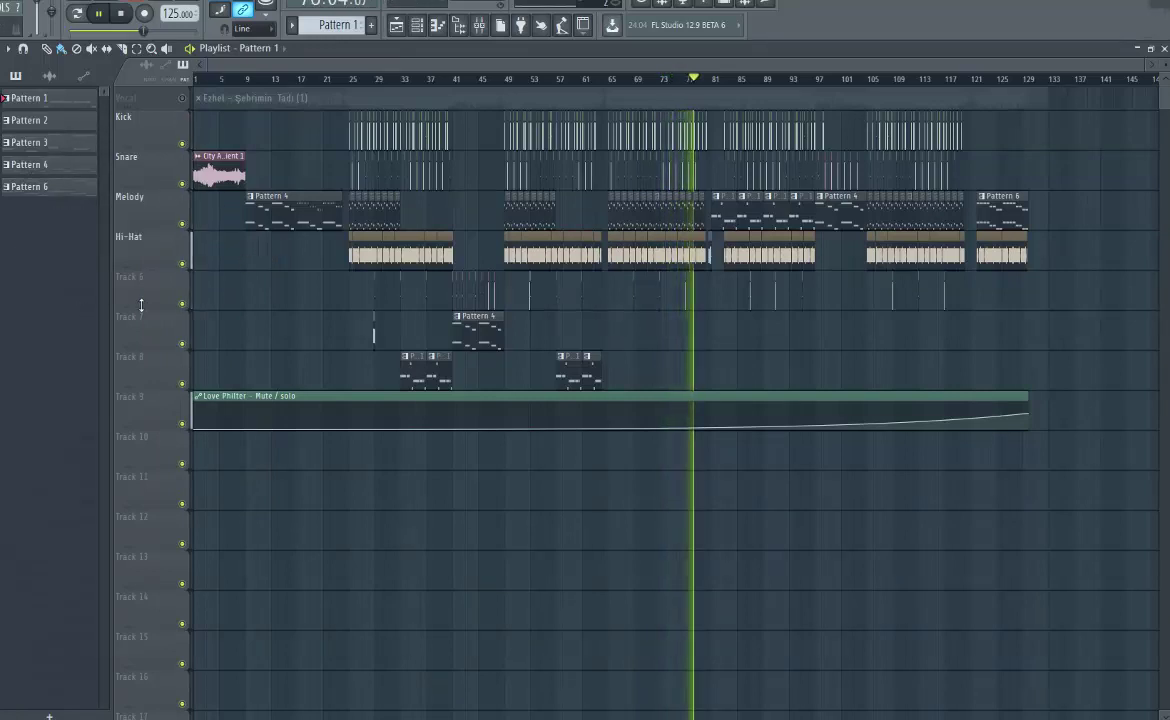
Rename playlist Track 6 as Click
{"action": "right_click", "coordinate": [132, 268]}
{"action": "left_click", "coordinate": [180, 279]}
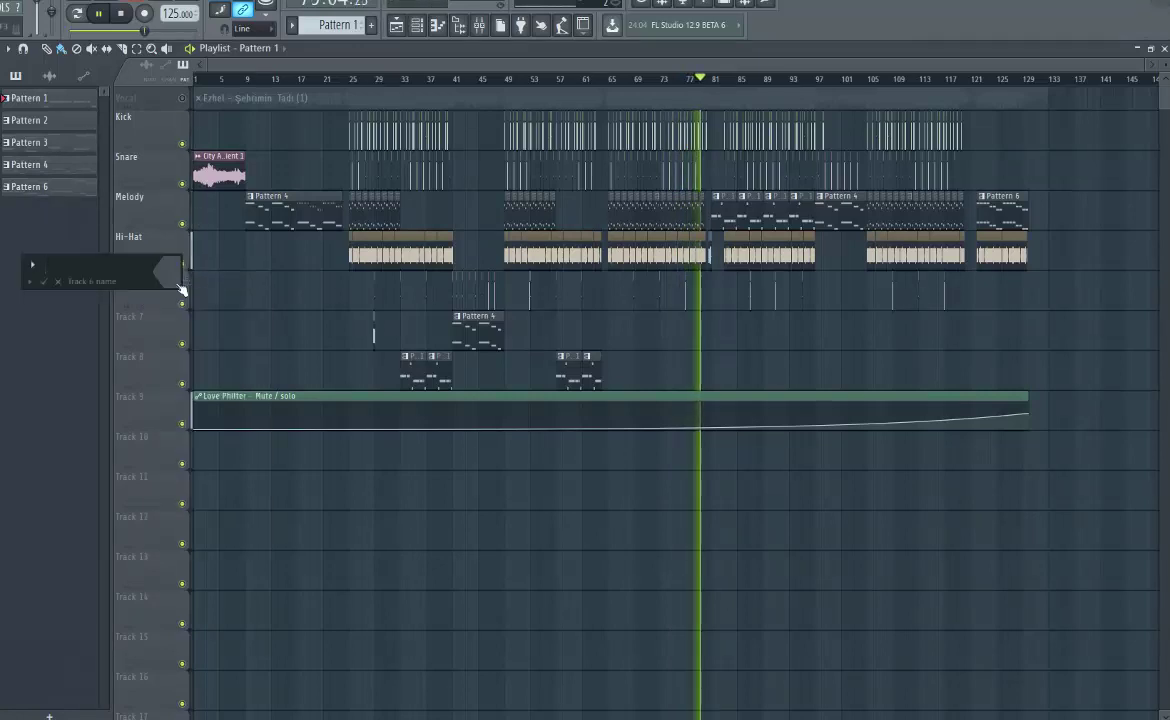
{"action": "type", "text": "Click"}
{"action": "key", "text": "Return"}
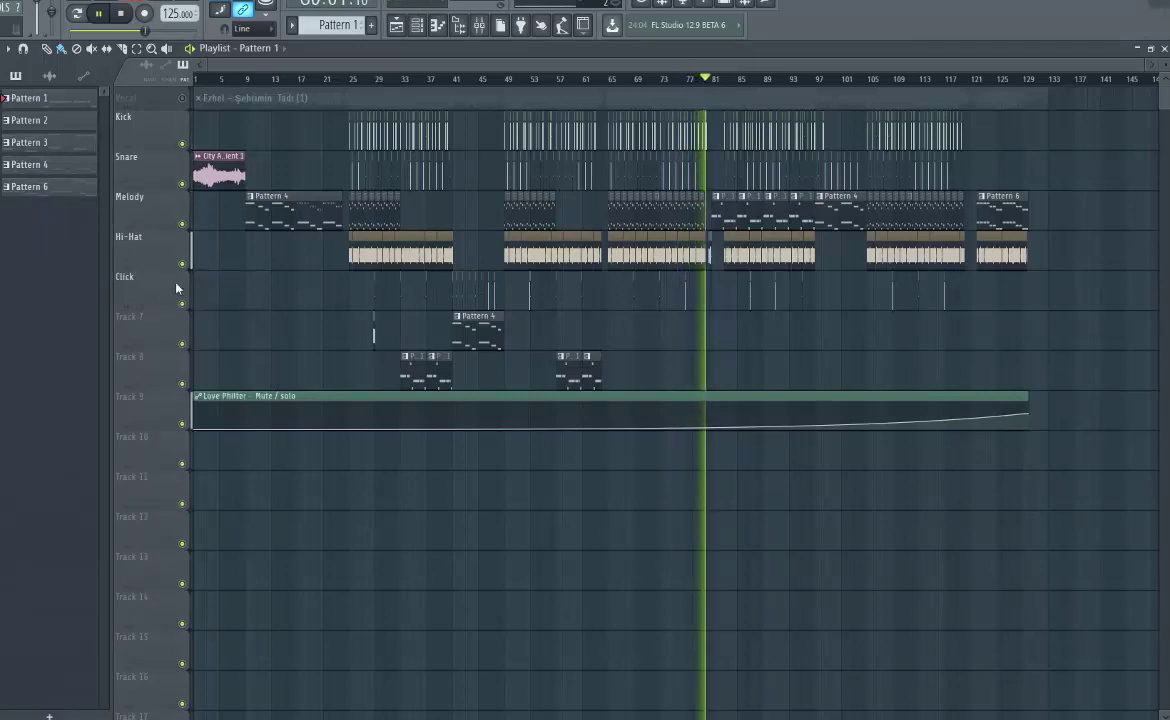
Rename playlist Track 7 as Slow
{"action": "right_click", "coordinate": [160, 340]}
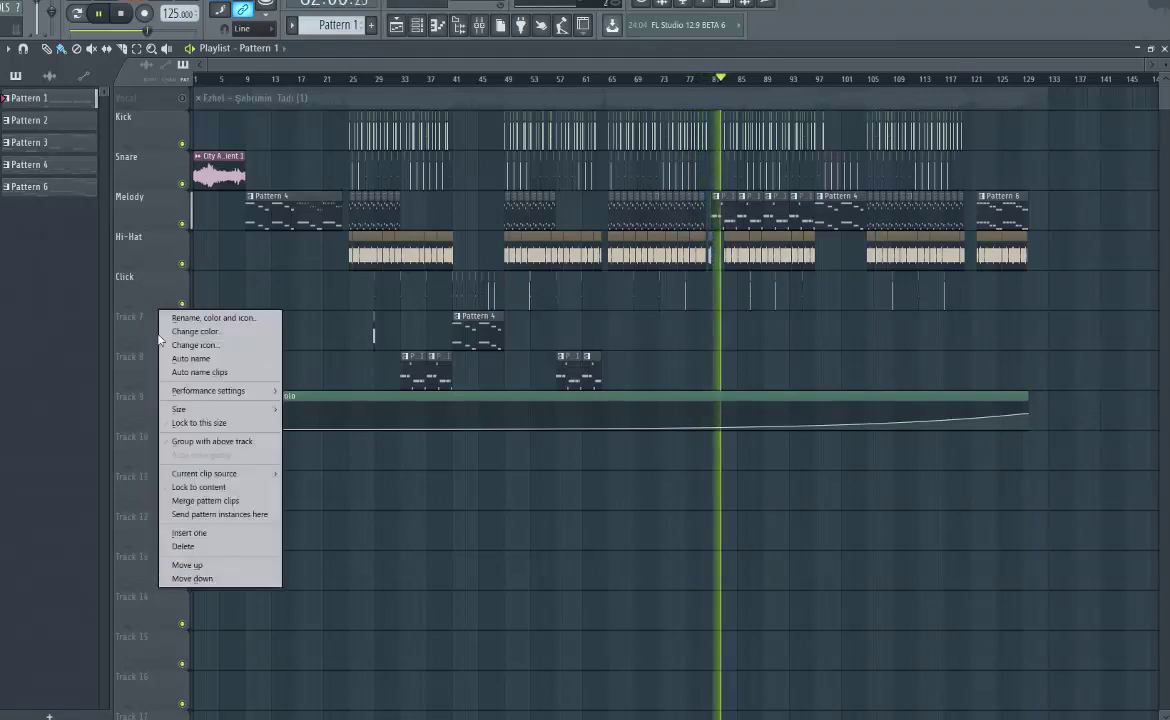
{"action": "left_click", "coordinate": [195, 318]}
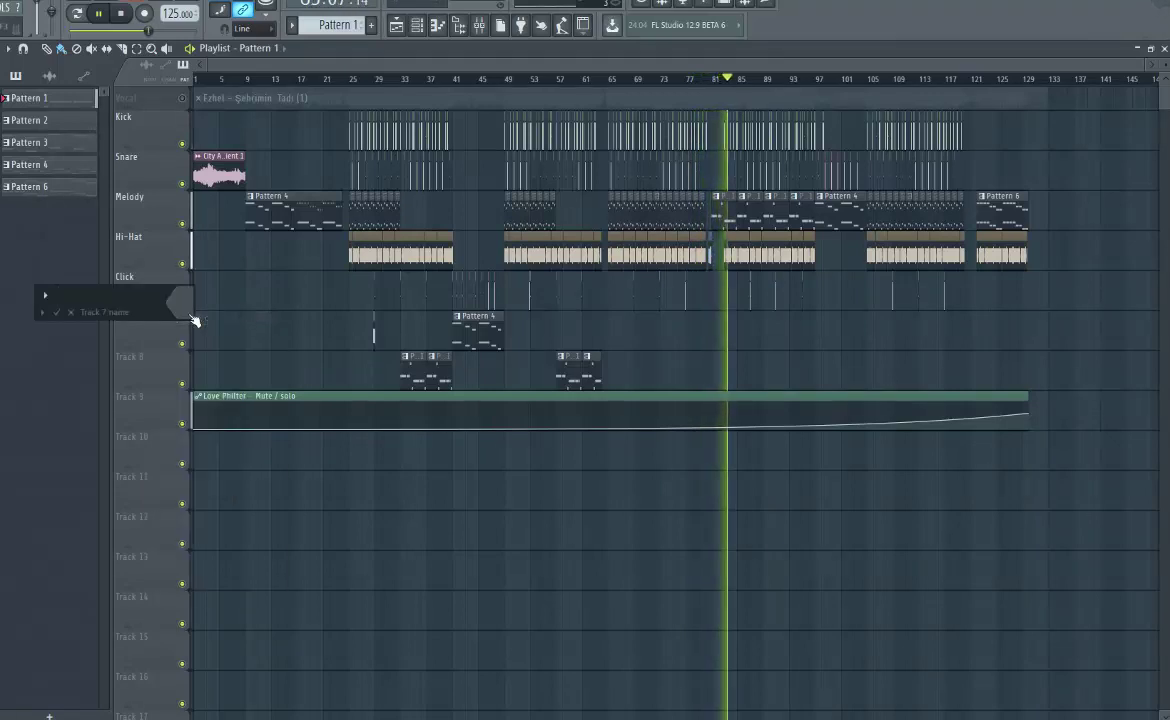
{"action": "type", "text": "S"}
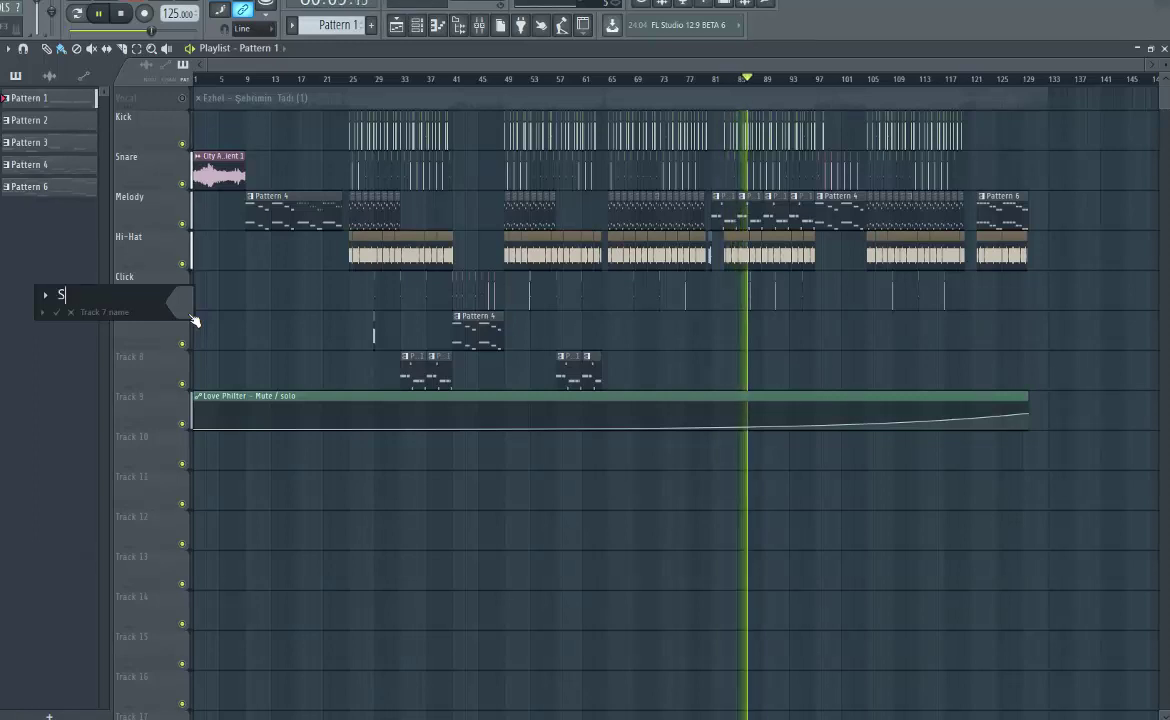
{"action": "type", "text": "lolow Re"}
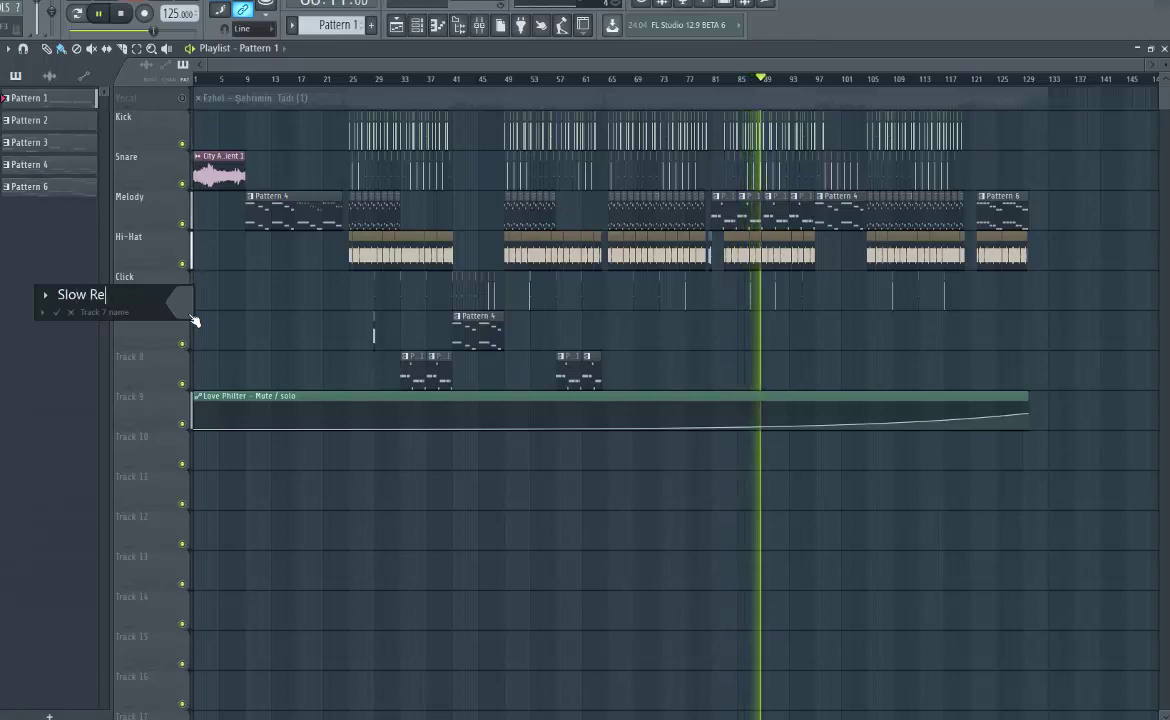
{"action": "key", "text": "BackSpace"}
{"action": "key", "text": "BackSpace"}
{"action": "key", "text": "Return"}
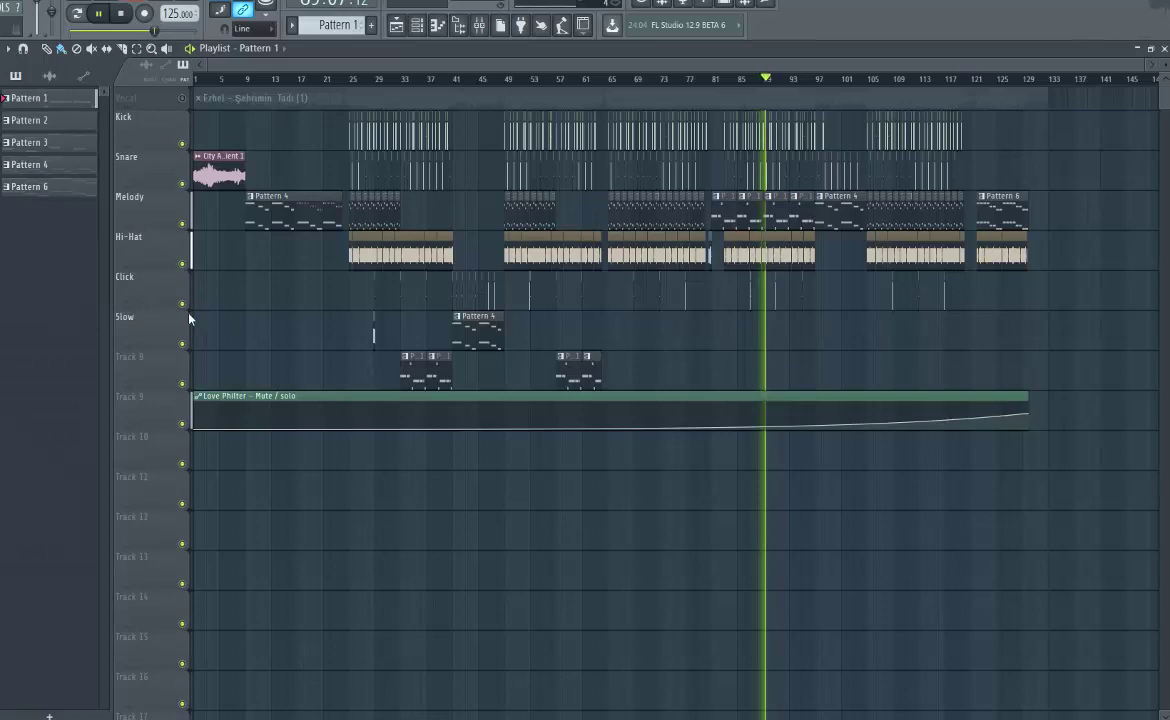
Rename playlist Track 8 as Slow 2
{"action": "right_click", "coordinate": [151, 352]}
{"action": "left_click", "coordinate": [163, 360]}
{"action": "type", "text": "Slo"}
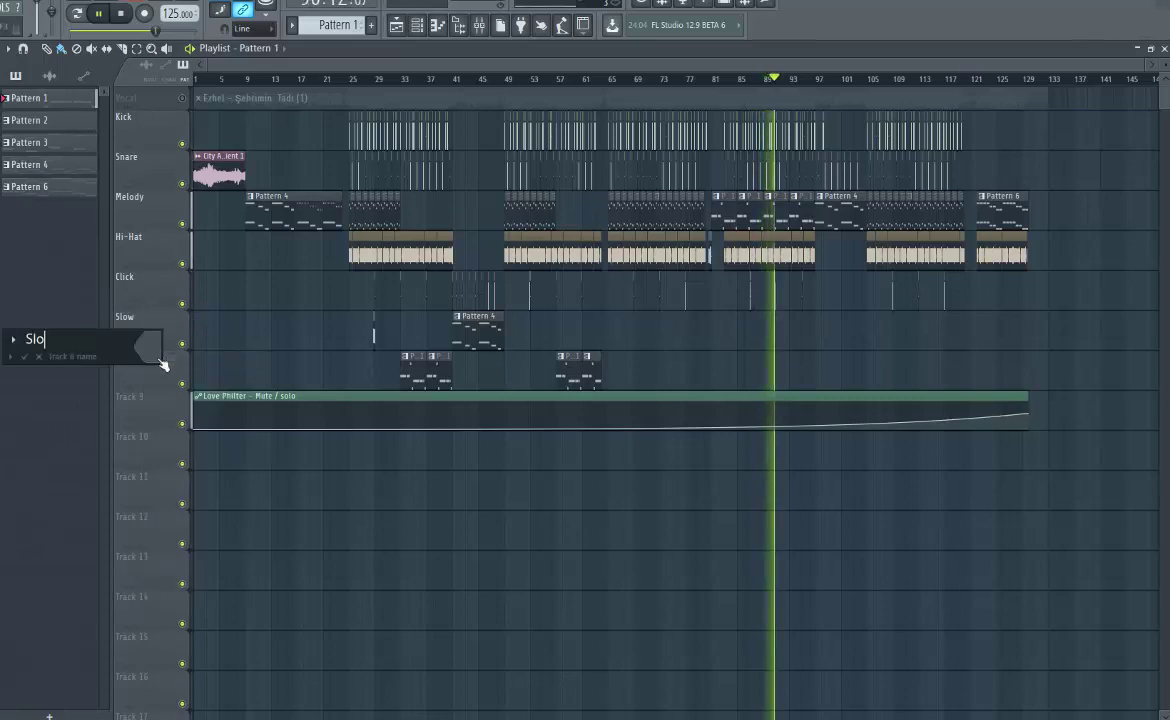
{"action": "type", "text": "w 2"}
{"action": "key", "text": "Return"}
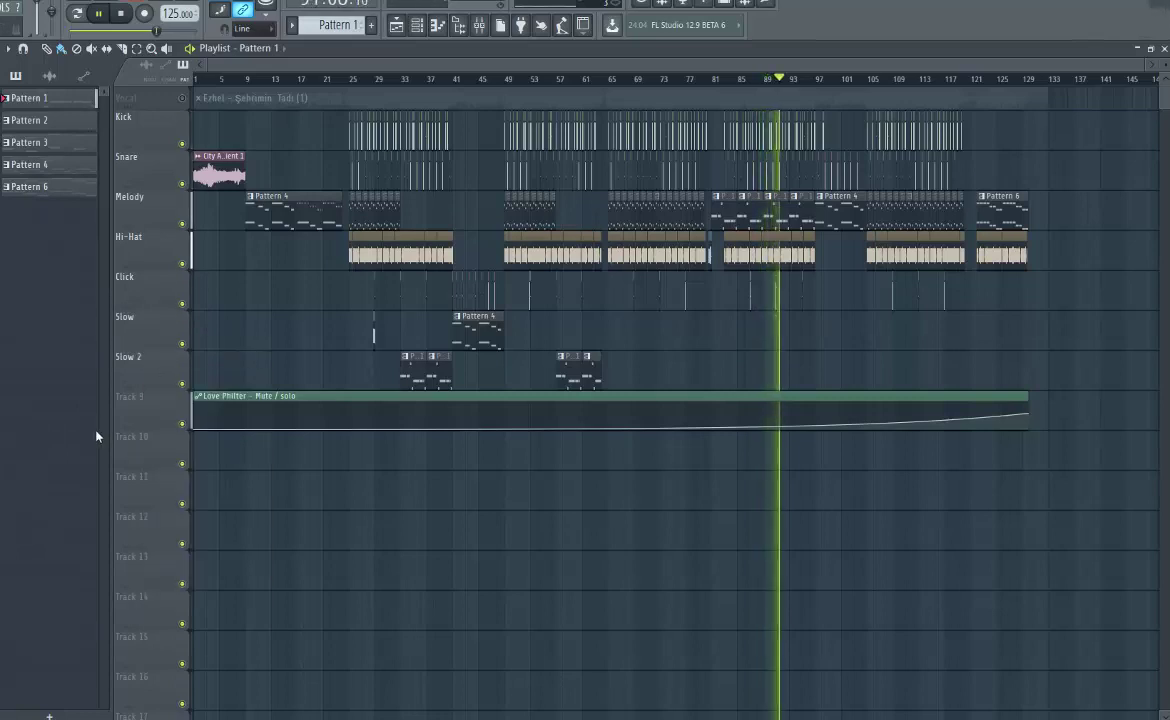
Assign the piano-keys icon to the Kick track
{"action": "right_click", "coordinate": [141, 393]}
{"action": "right_click", "coordinate": [131, 113]}
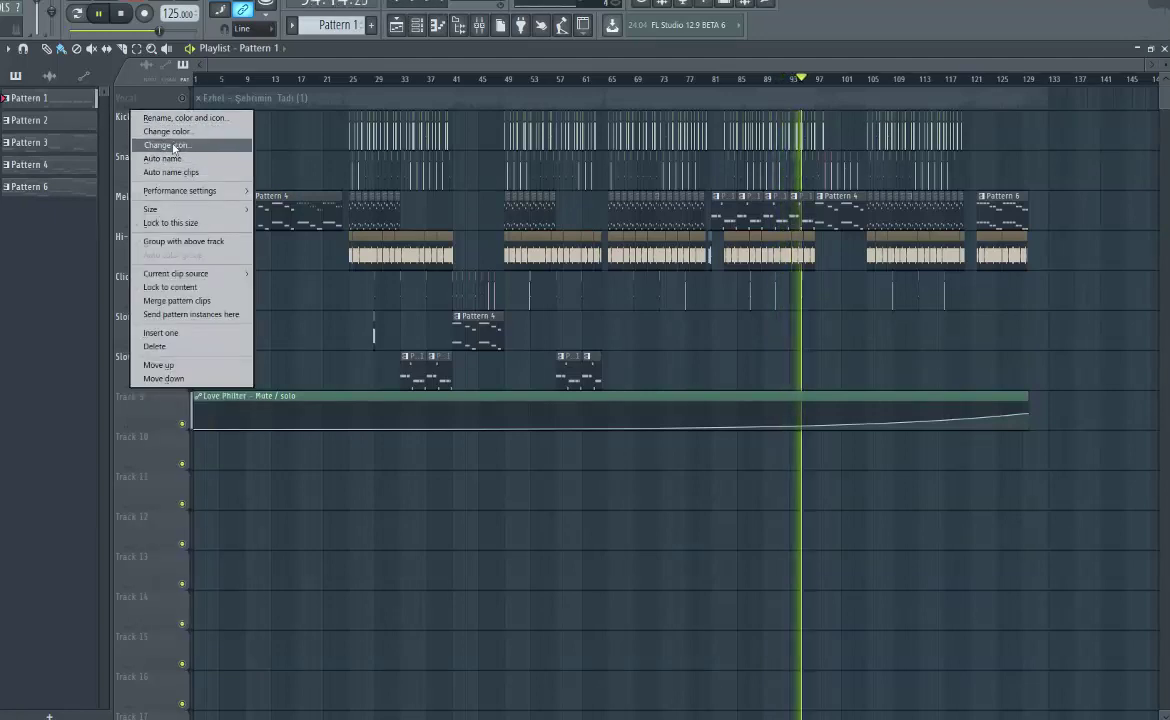
{"action": "left_click", "coordinate": [168, 145]}
{"action": "left_click", "coordinate": [221, 261]}
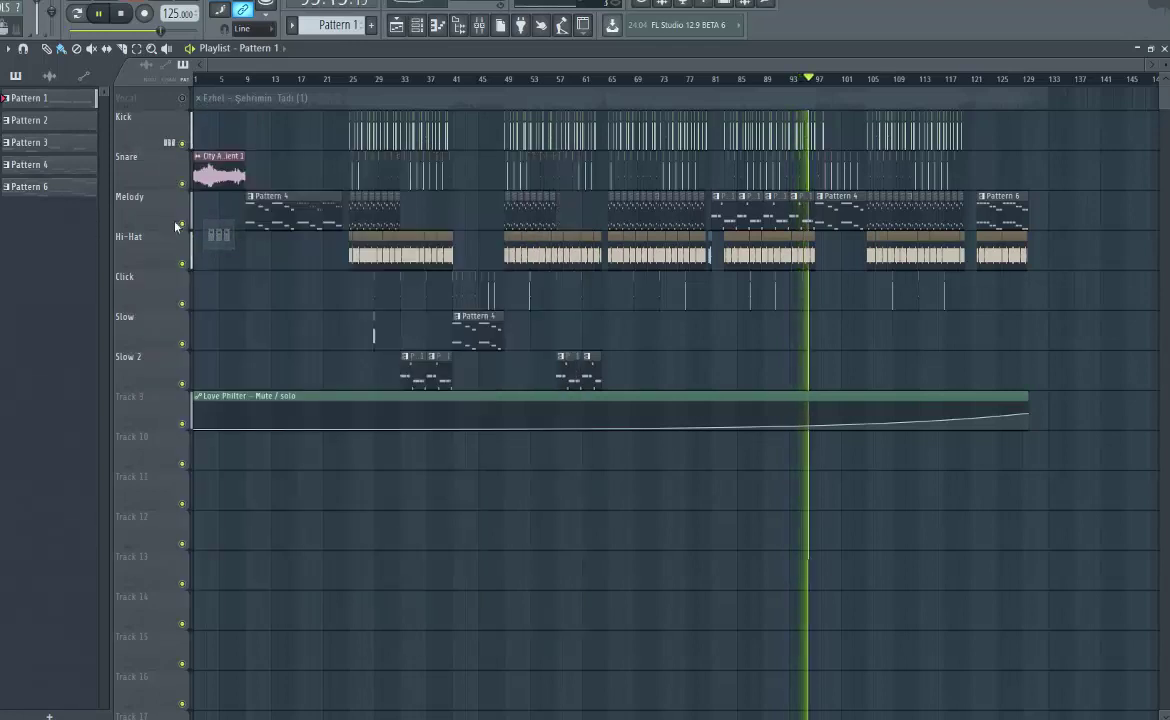
Color the Kick track blue-violet and the Snare track bright green
{"action": "right_click", "coordinate": [129, 121]}
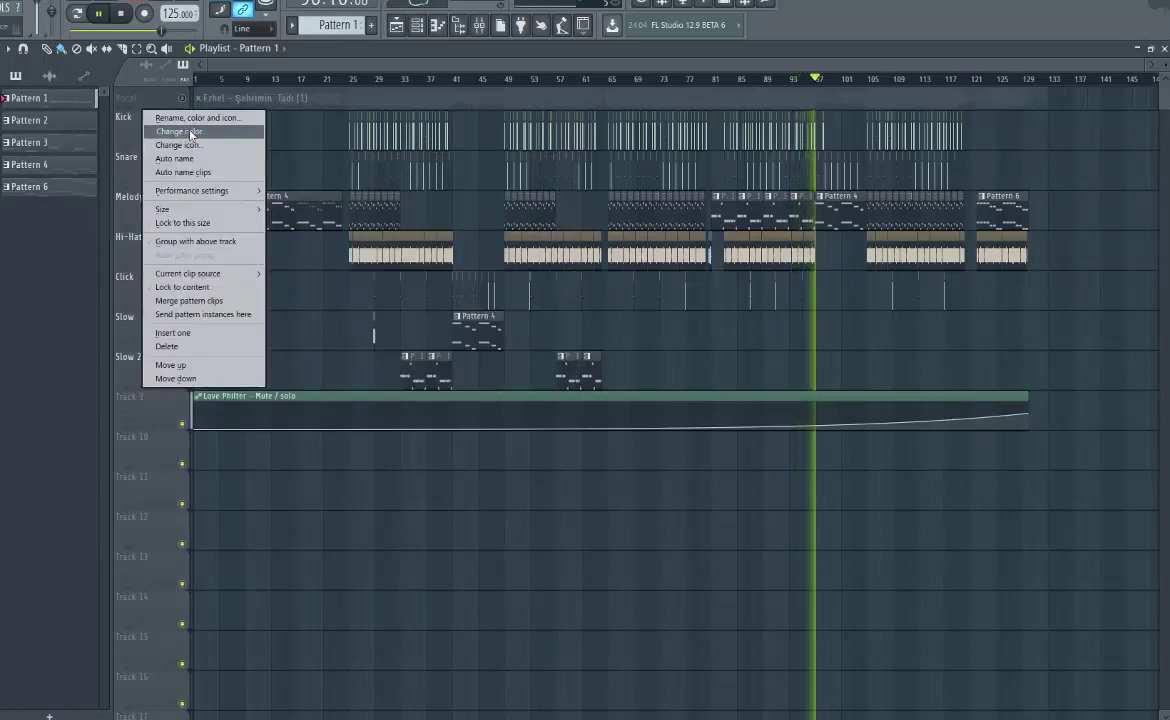
{"action": "left_click", "coordinate": [178, 128]}
{"action": "left_click", "coordinate": [268, 148]}
{"action": "right_click", "coordinate": [148, 149]}
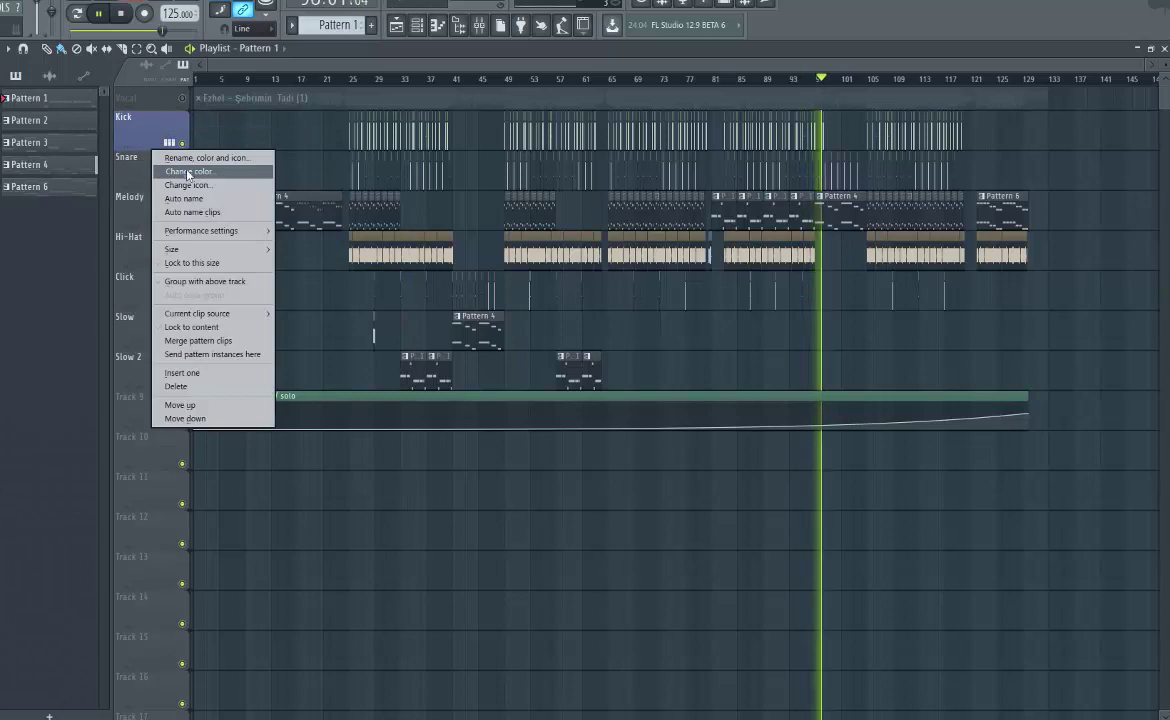
{"action": "left_click", "coordinate": [187, 172]}
{"action": "left_click", "coordinate": [236, 182]}
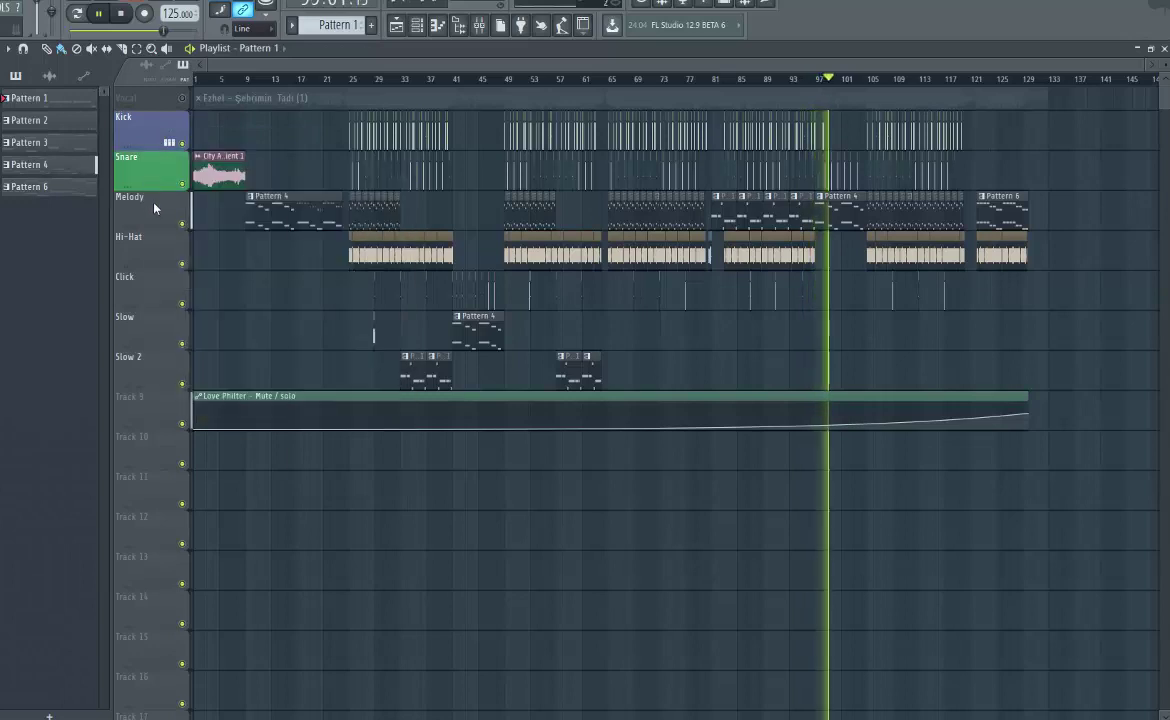
Color the Melody track pinkish red and the Hi-Hat track dark green
{"action": "right_click", "coordinate": [154, 208]}
{"action": "left_click", "coordinate": [189, 215]}
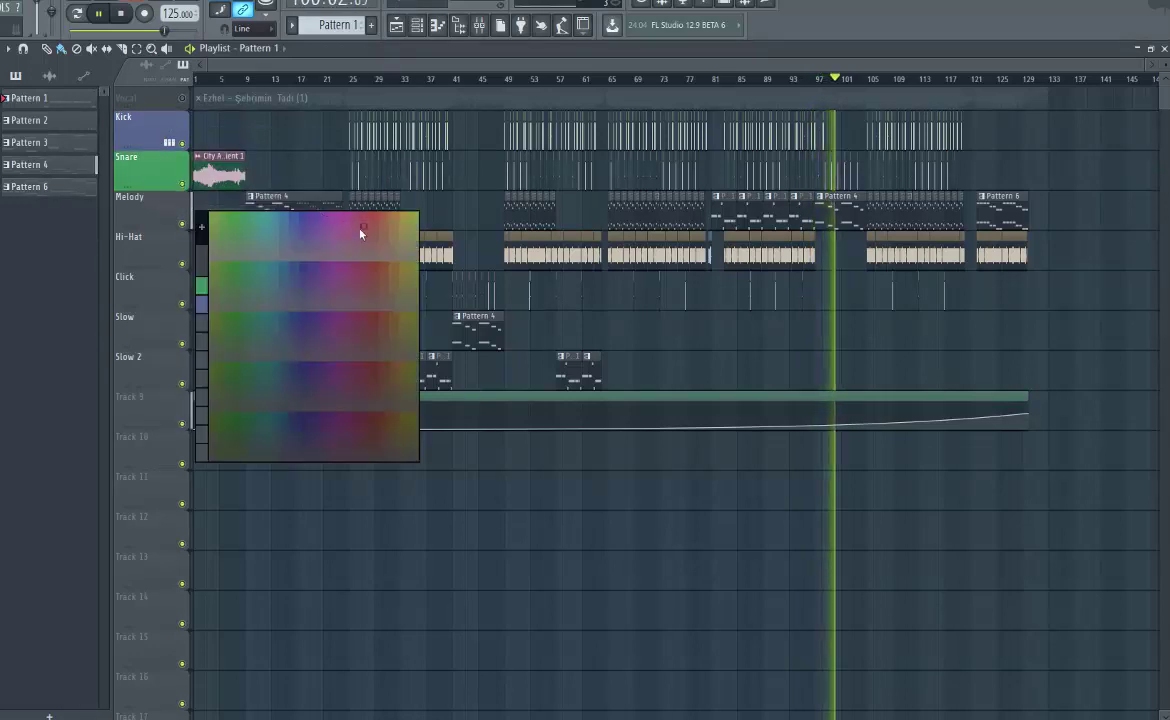
{"action": "left_click", "coordinate": [361, 230]}
{"action": "right_click", "coordinate": [155, 245]}
{"action": "left_click", "coordinate": [196, 255]}
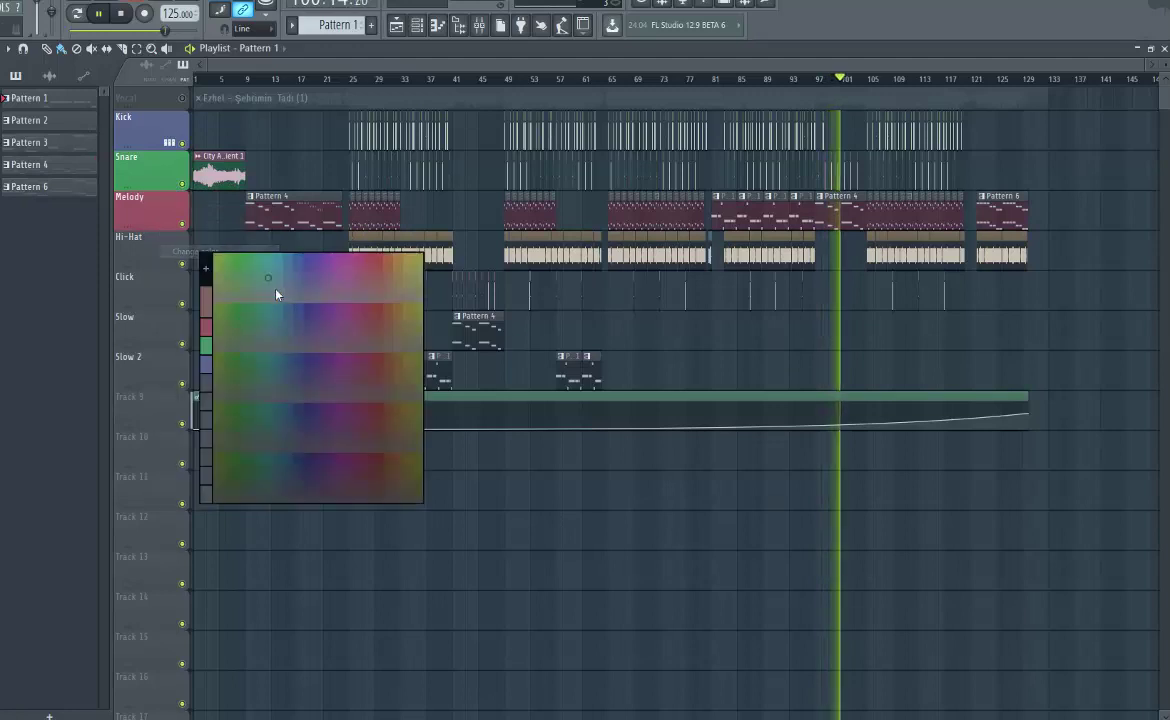
{"action": "left_click", "coordinate": [243, 352]}
Color the Click track dark blue and the Slow track dark maroon
{"action": "right_click", "coordinate": [160, 282]}
{"action": "left_click", "coordinate": [196, 292]}
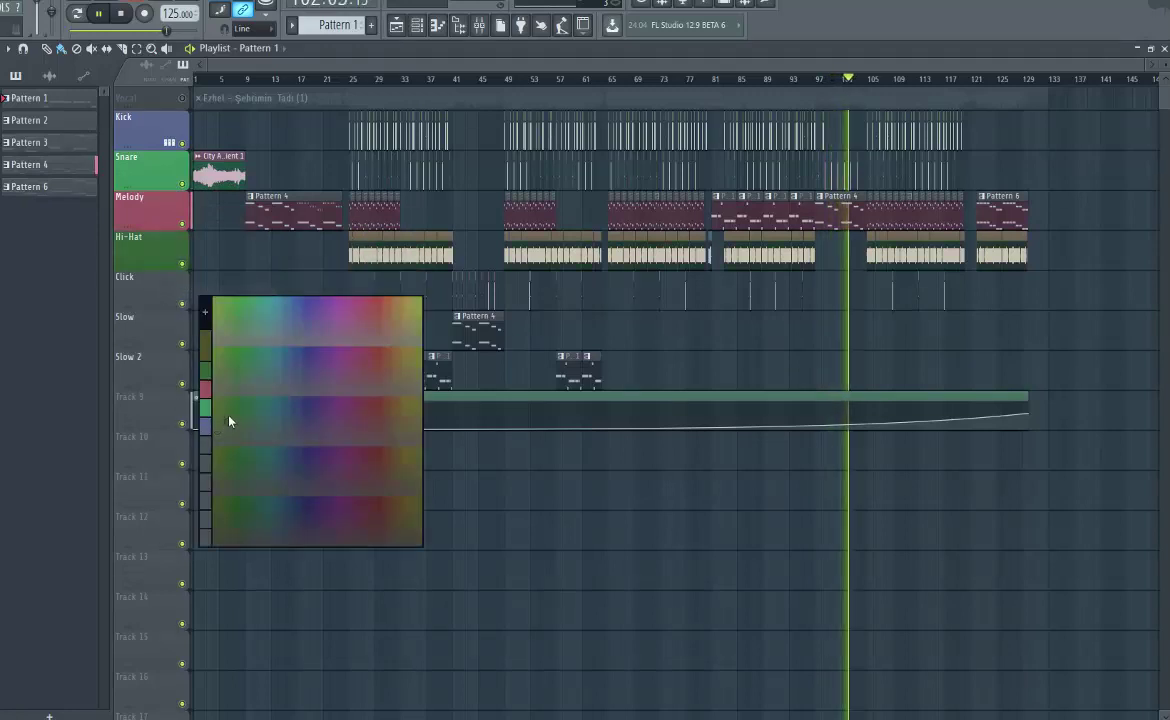
{"action": "left_click", "coordinate": [300, 410]}
{"action": "right_click", "coordinate": [149, 313]}
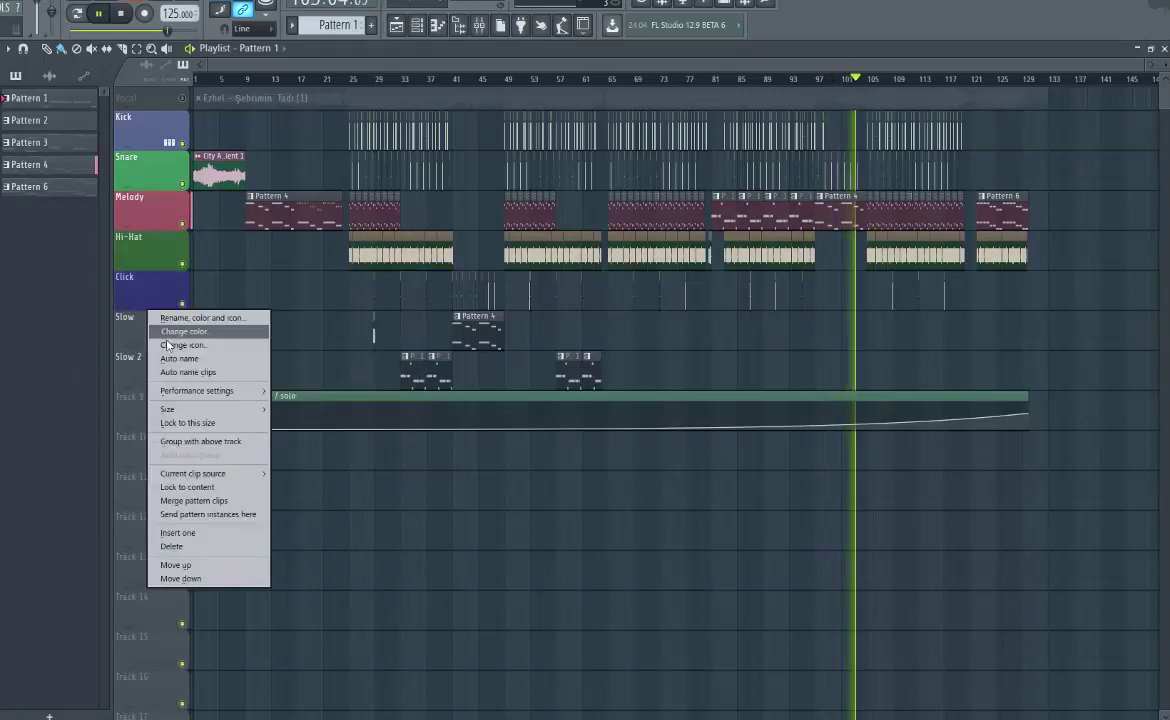
{"action": "left_click", "coordinate": [181, 333]}
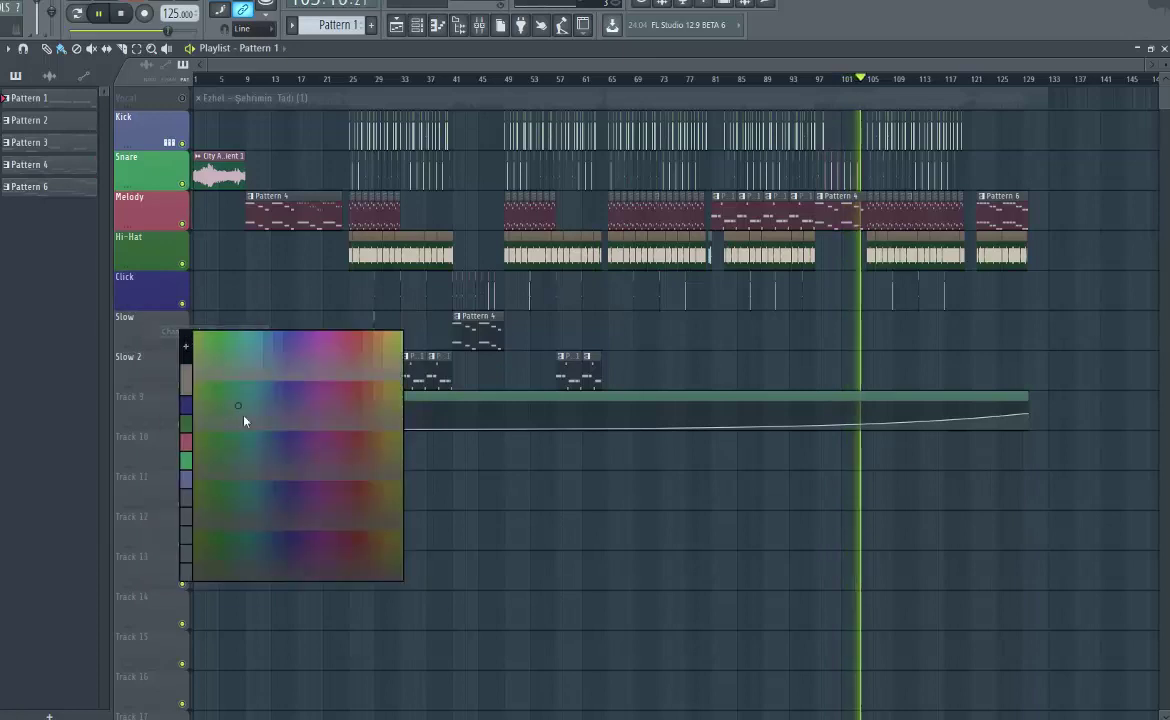
{"action": "left_click", "coordinate": [349, 507]}
Color the Slow 2 track teal and Track 9, which holds the Love Philter automation, muted green
{"action": "right_click", "coordinate": [164, 388]}
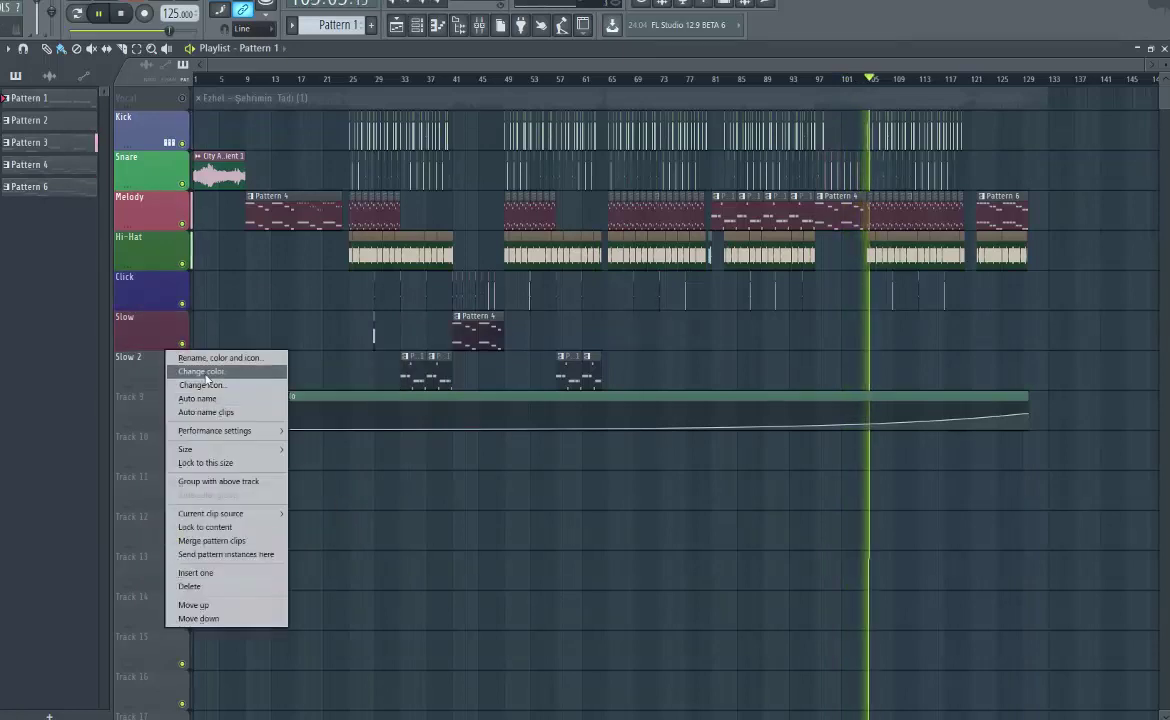
{"action": "left_click", "coordinate": [200, 373]}
{"action": "left_click", "coordinate": [276, 385]}
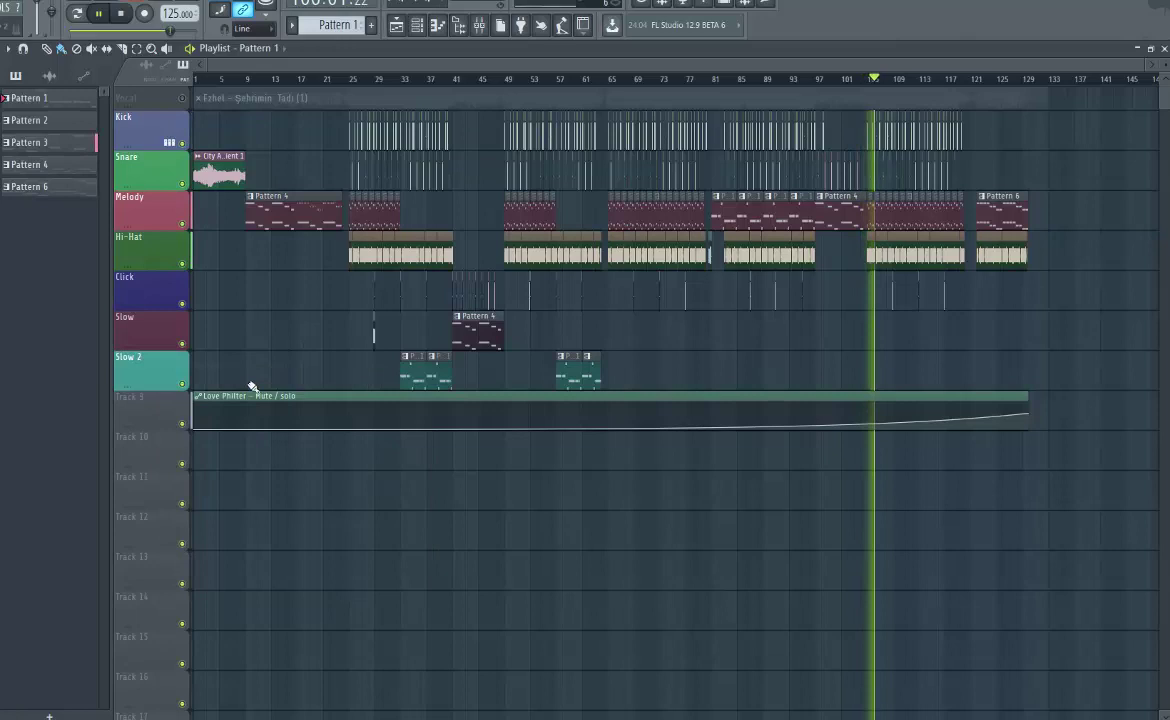
{"action": "right_click", "coordinate": [136, 396]}
{"action": "left_click", "coordinate": [185, 411]}
{"action": "left_click", "coordinate": [222, 439]}
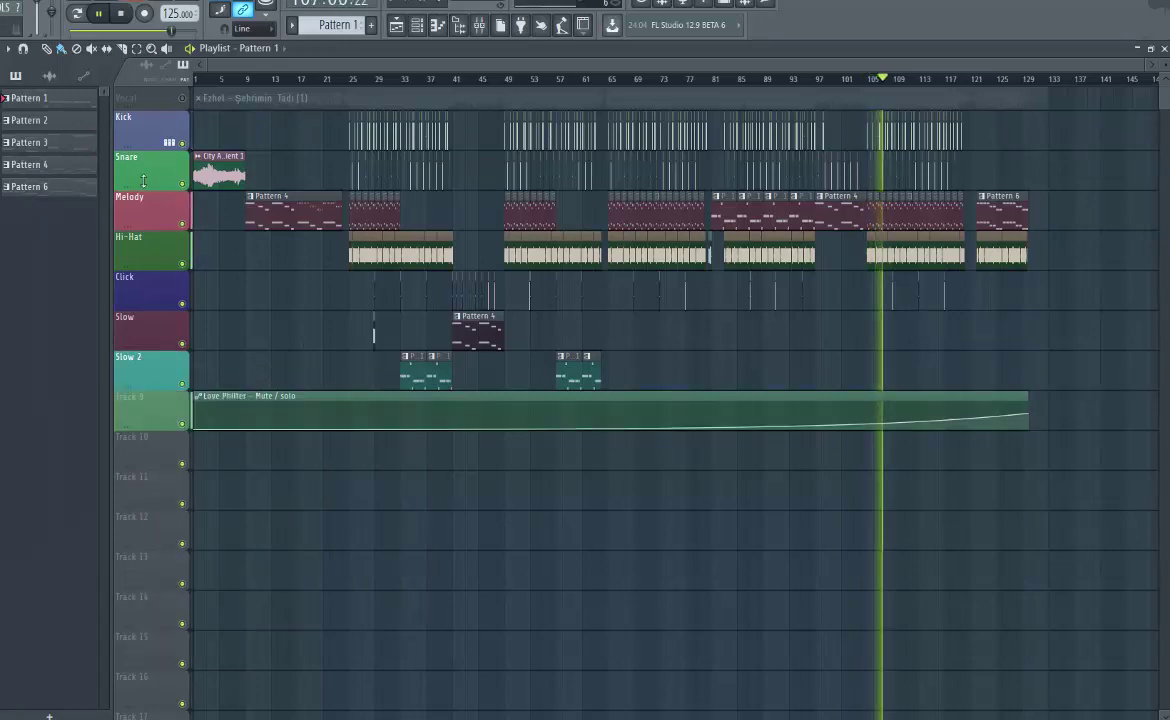
Color the muted Vocal track above the Kick track purple
{"action": "right_click", "coordinate": [141, 106]}
{"action": "left_click", "coordinate": [185, 108]}
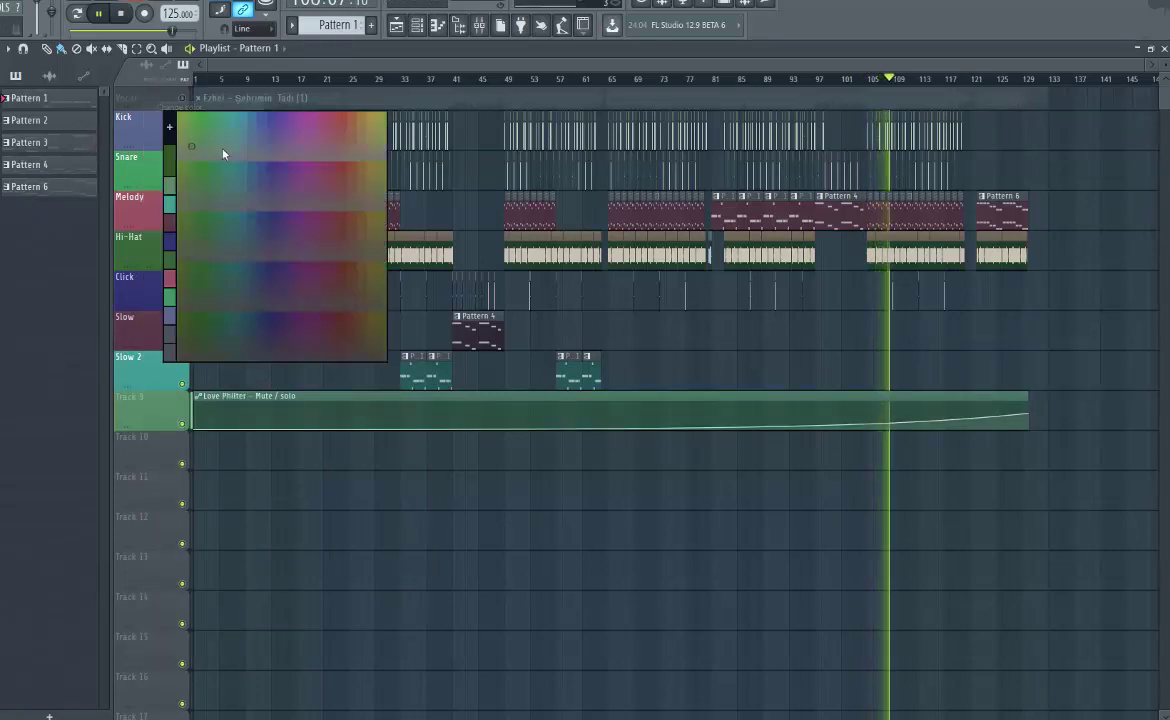
{"action": "left_click", "coordinate": [307, 120]}
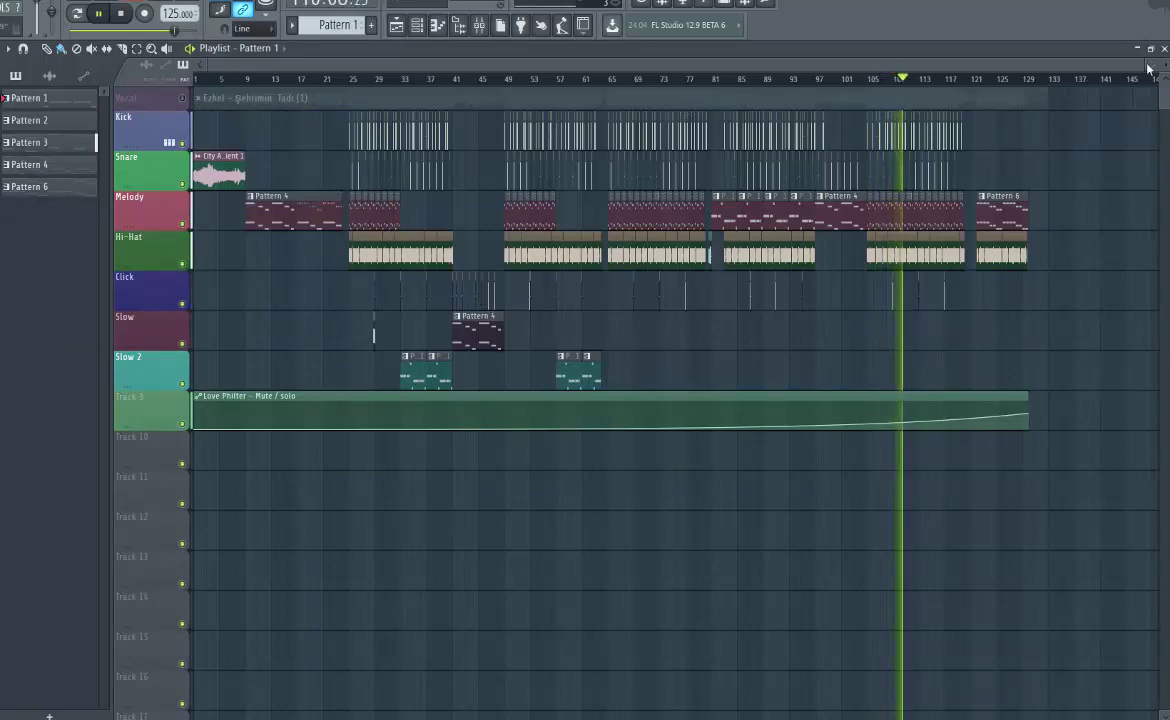
Examine the final part of the arrangement, from about bar 95 to bar 129, up close and in overview during playback
{"action": "left_click_drag", "start_coordinate": [1147, 66], "coordinate": [931, 61]}
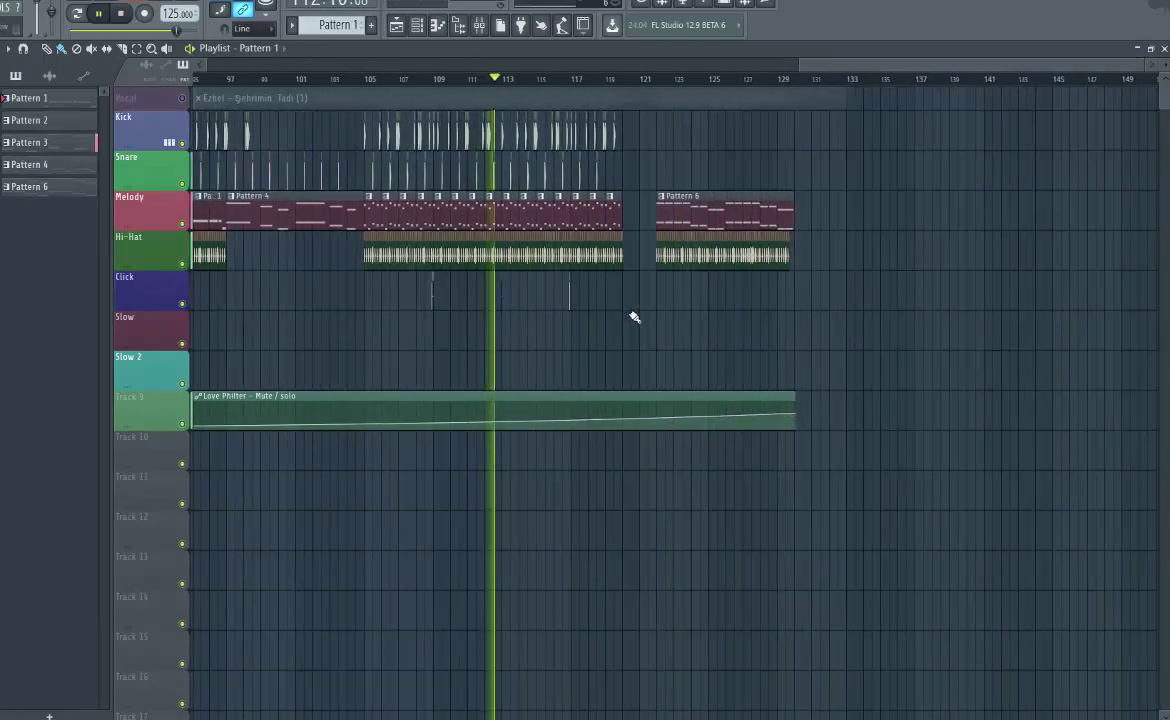
{"action": "scroll", "coordinate": [633, 318], "scroll_direction": "up", "scroll_amount": 5}
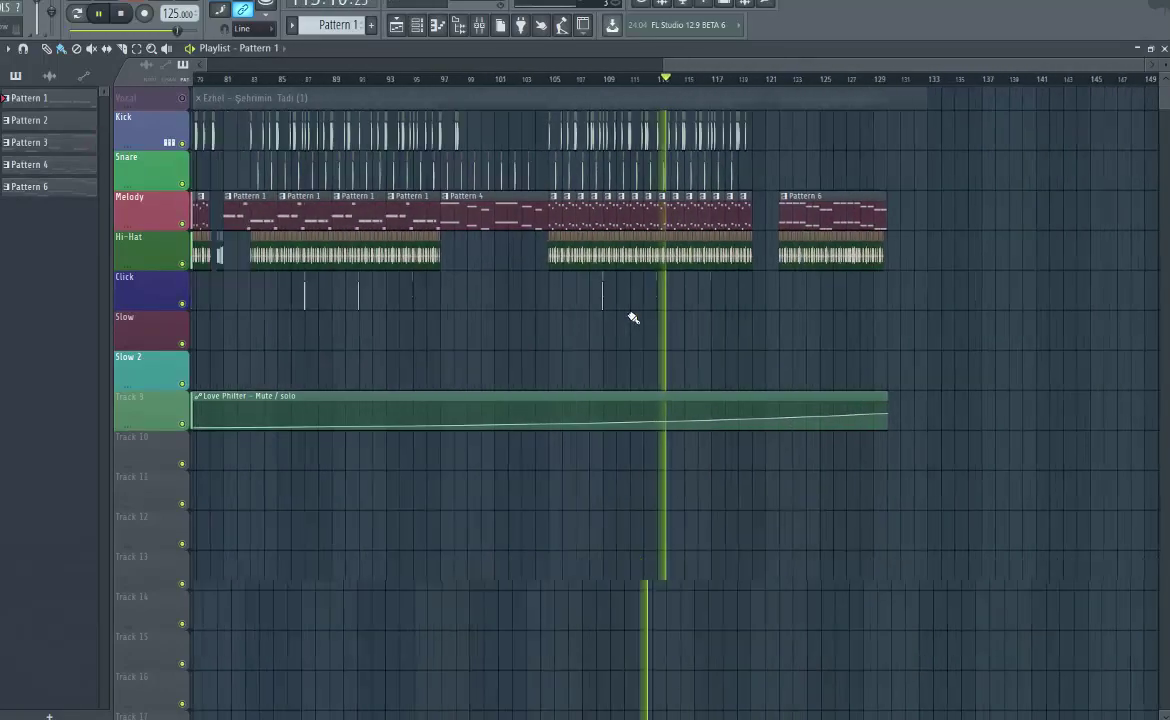
{"action": "scroll", "coordinate": [774, 345], "scroll_direction": "up", "scroll_amount": 5}
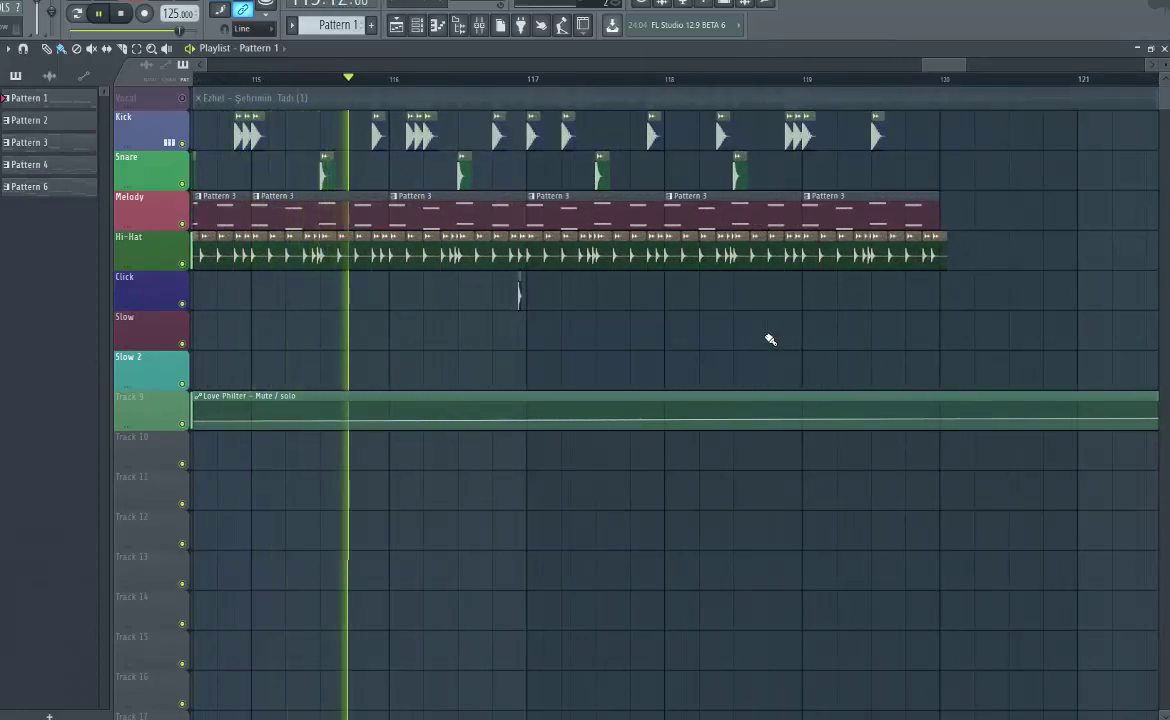
{"action": "scroll", "coordinate": [770, 340], "scroll_direction": "down", "scroll_amount": 8}
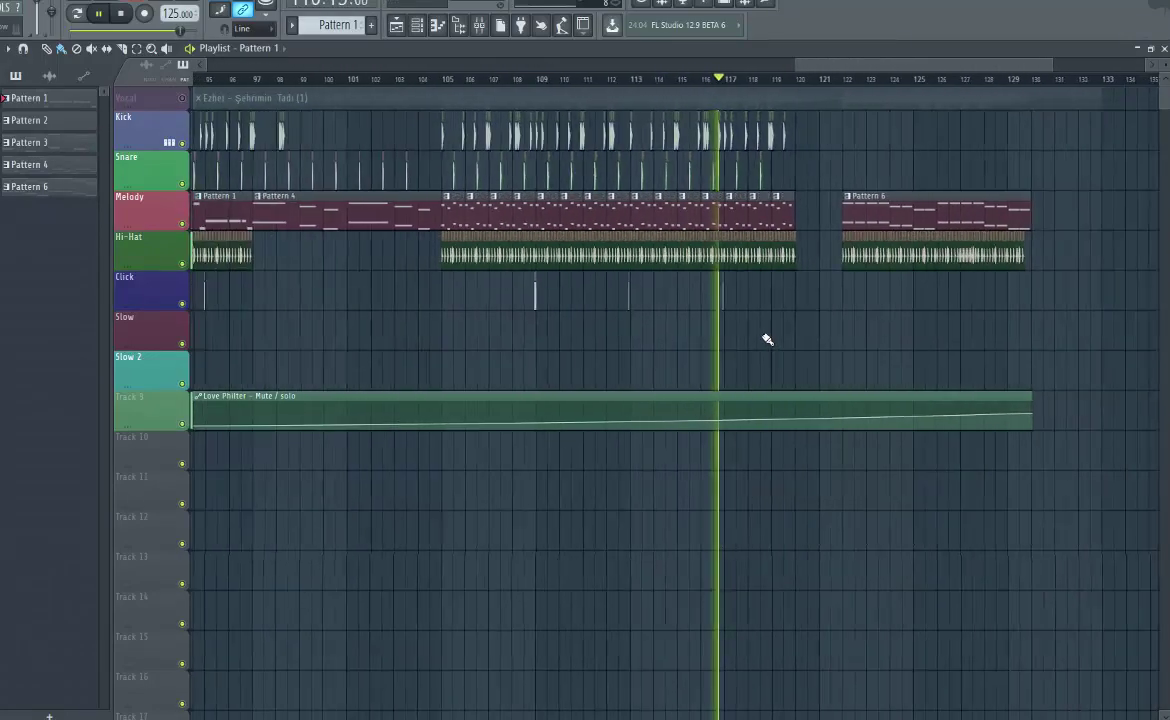
{"action": "scroll", "coordinate": [767, 340], "scroll_direction": "down", "scroll_amount": 10}
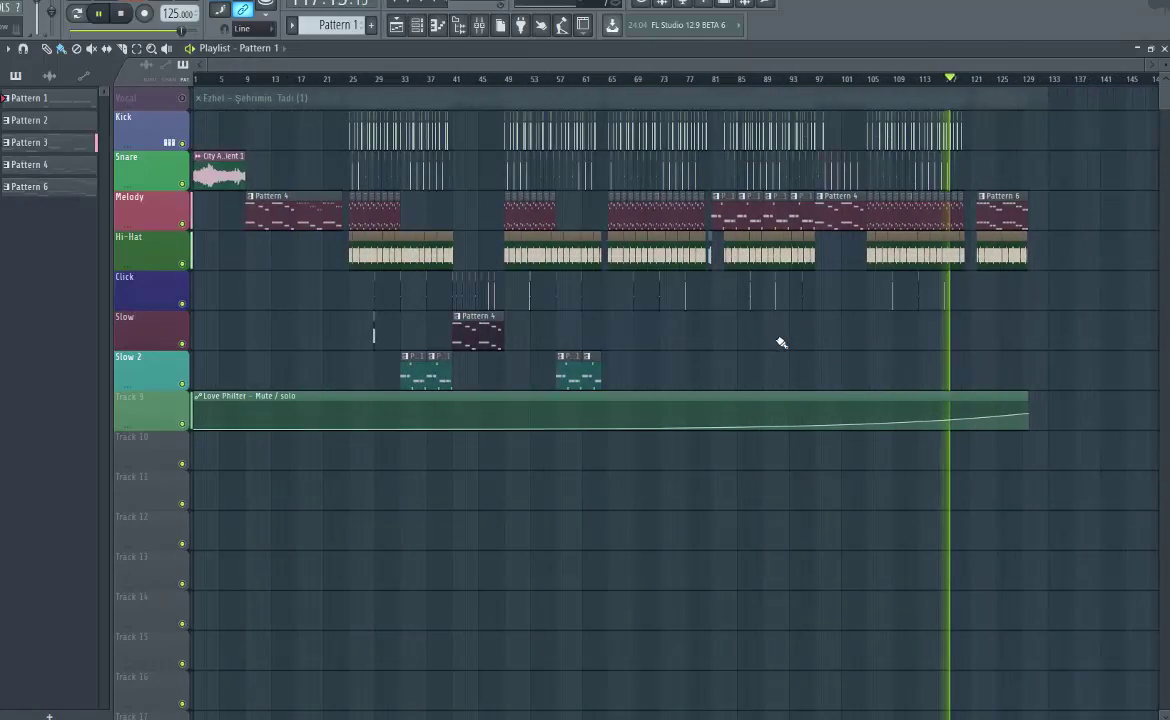
{"action": "scroll", "coordinate": [1005, 348], "scroll_direction": "up", "scroll_amount": 10}
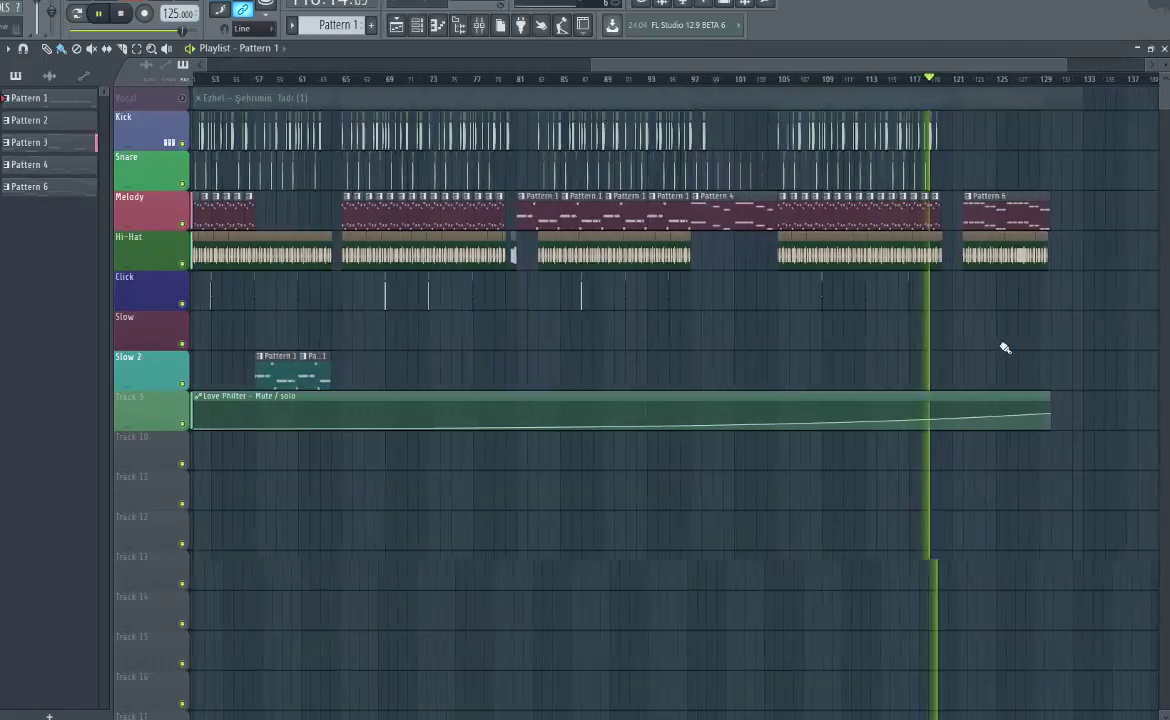
{"action": "scroll", "coordinate": [1005, 348], "scroll_direction": "up", "scroll_amount": 2}
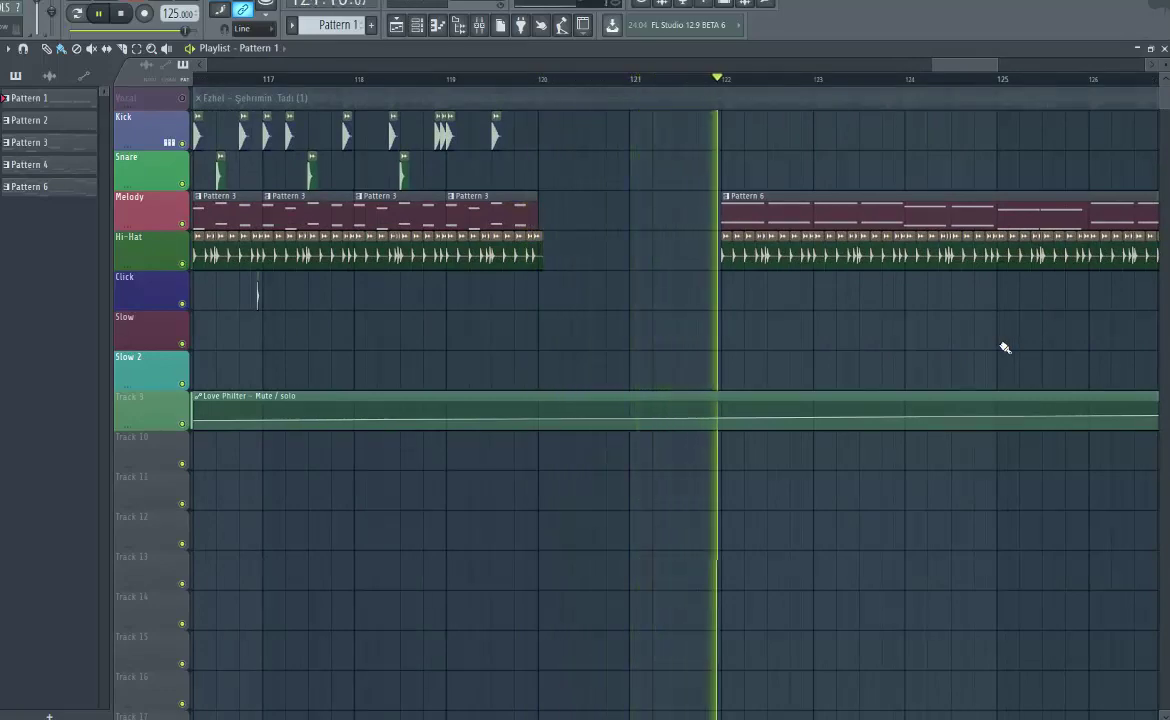
{"action": "scroll", "coordinate": [1005, 348], "scroll_direction": "down", "scroll_amount": 2}
{"action": "scroll", "coordinate": [1005, 348], "scroll_direction": "down", "scroll_amount": 3}
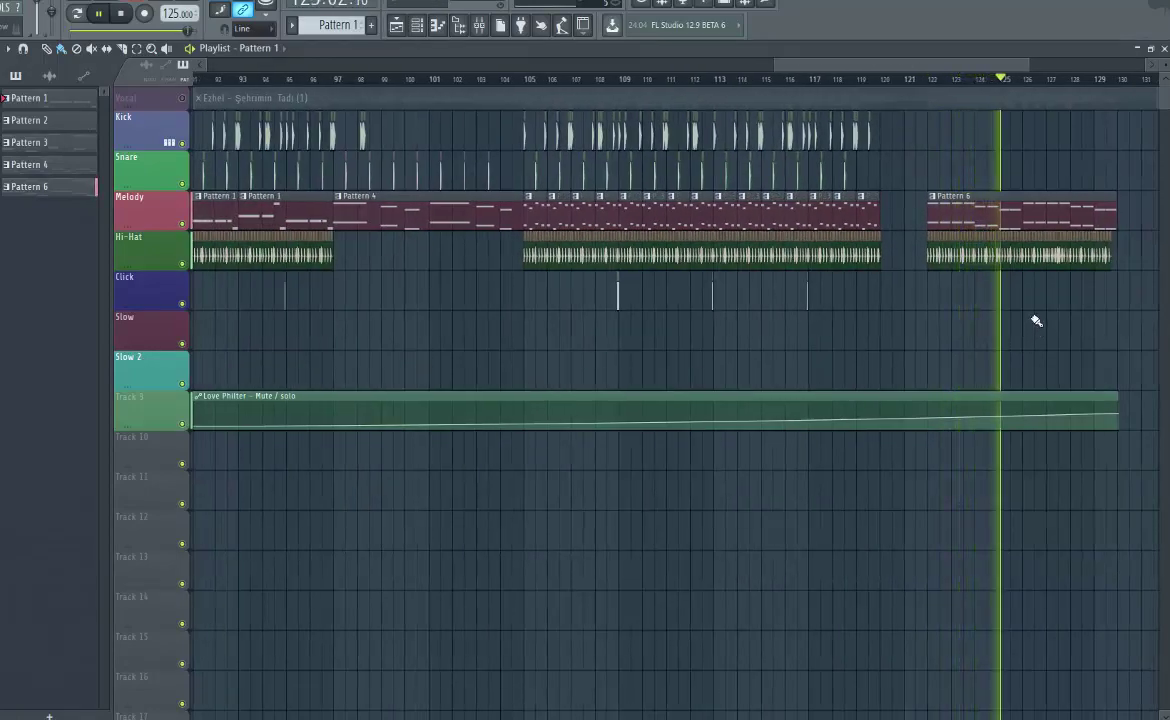
{"action": "scroll", "coordinate": [1037, 320], "scroll_direction": "up", "scroll_amount": 5}
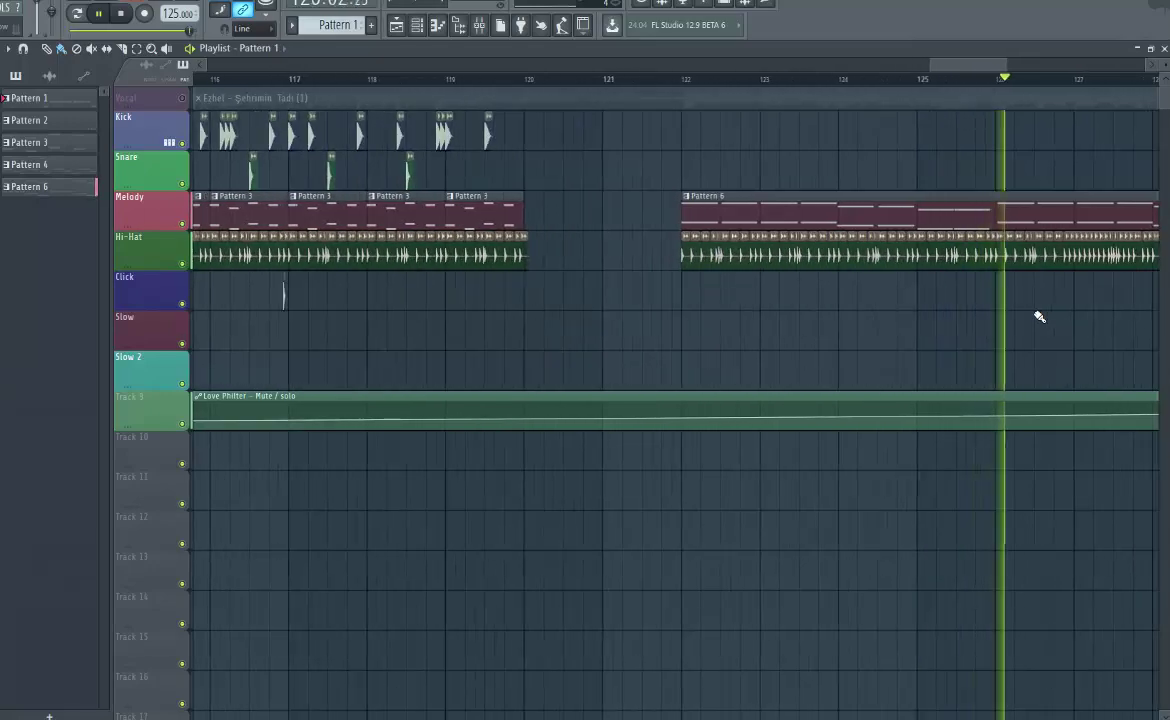
{"action": "scroll", "coordinate": [1040, 316], "scroll_direction": "down", "scroll_amount": 4}
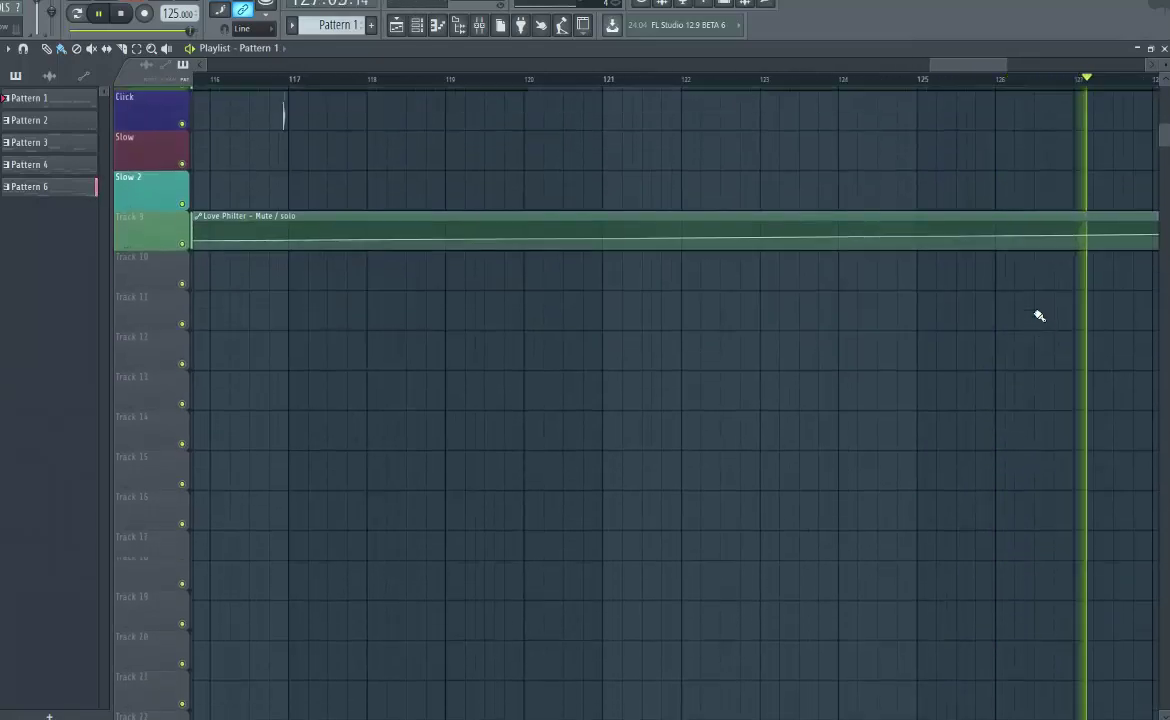
{"action": "scroll", "coordinate": [1040, 316], "scroll_direction": "down", "scroll_amount": 2}
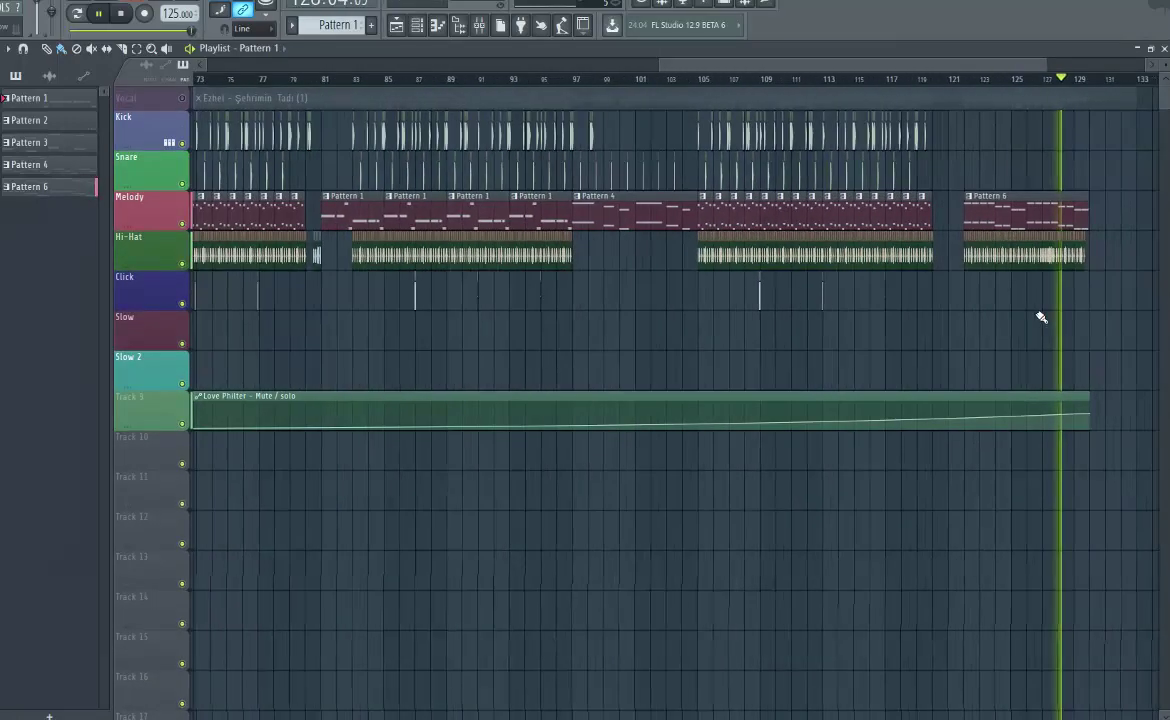